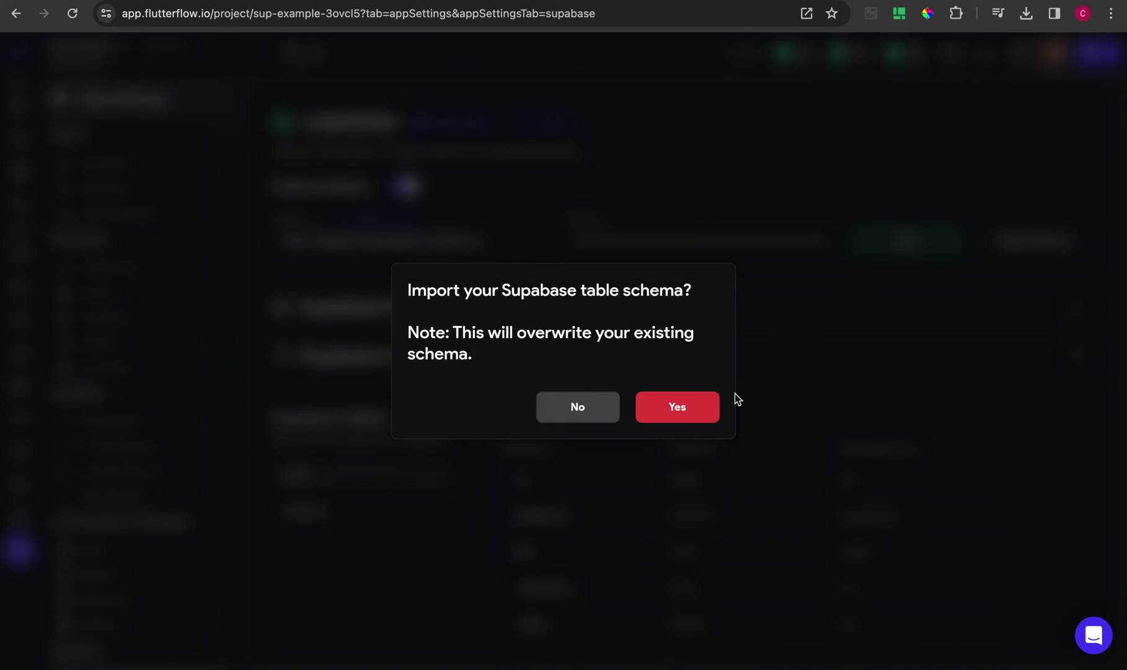
Confirm the Supabase table schema import, then switch to the Supabase dashboard and open the Products table in the Table Editor
{"action": "left_click", "coordinate": [695, 408]}
{"action": "key", "text": "ctrl+Tab"}
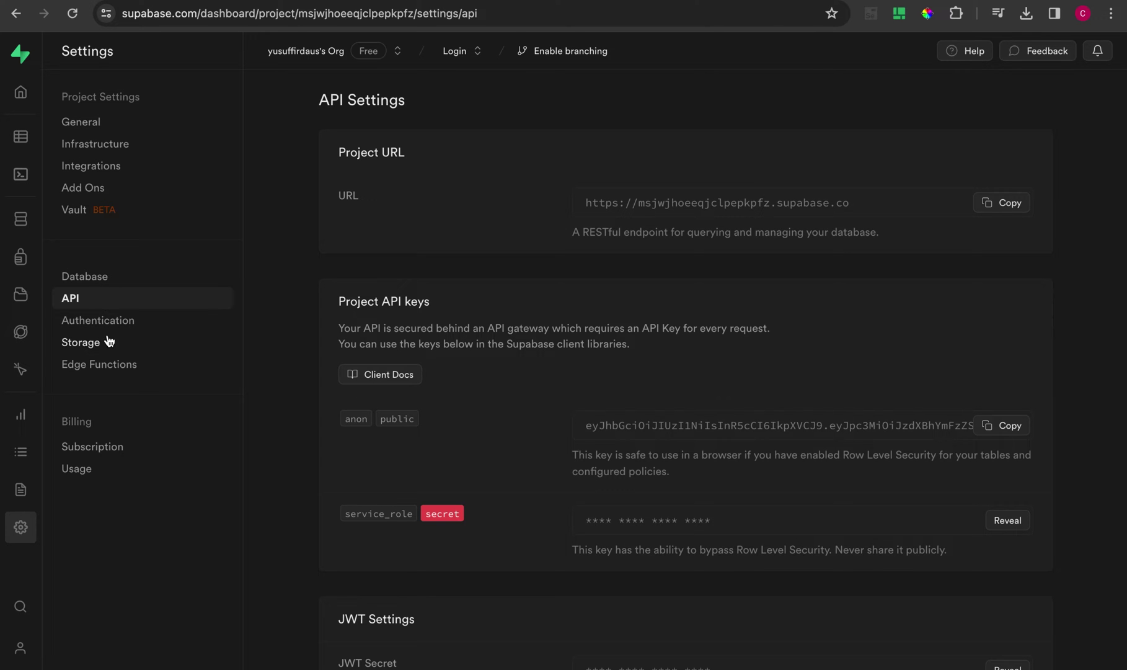
{"action": "left_click", "coordinate": [13, 139]}
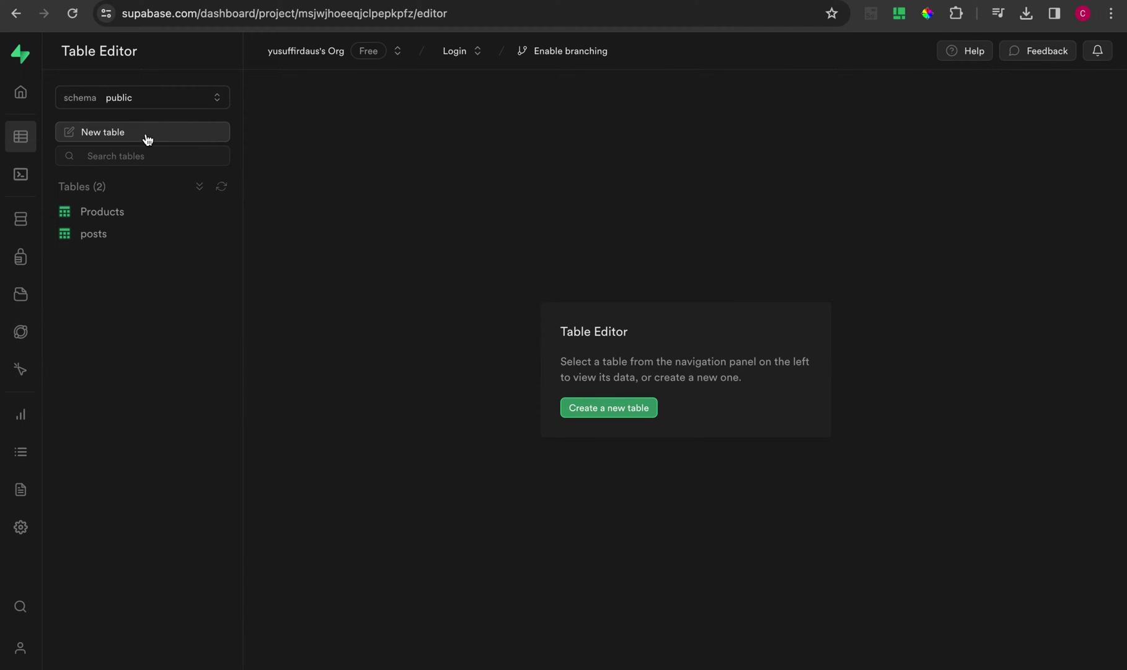
{"action": "left_click", "coordinate": [109, 218]}
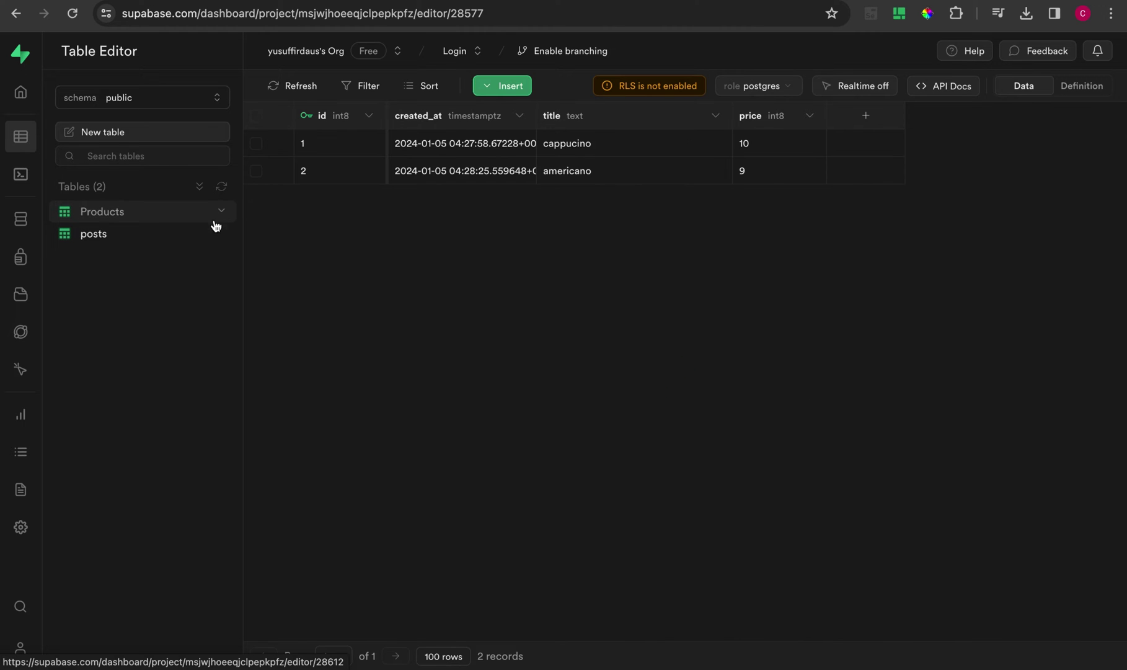
Examine the column names and data types in the Products table's edit form, leaving without saving
{"action": "left_click", "coordinate": [223, 212]}
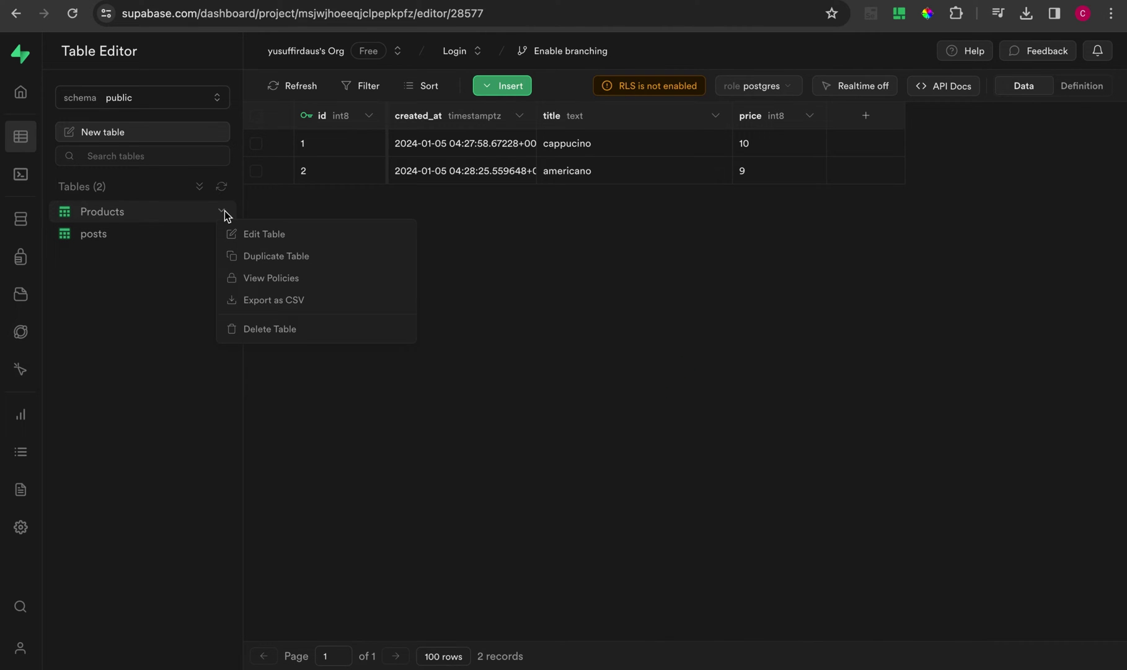
{"action": "left_click", "coordinate": [288, 245]}
{"action": "scroll", "coordinate": [769, 504], "scroll_direction": "down", "scroll_amount": 3}
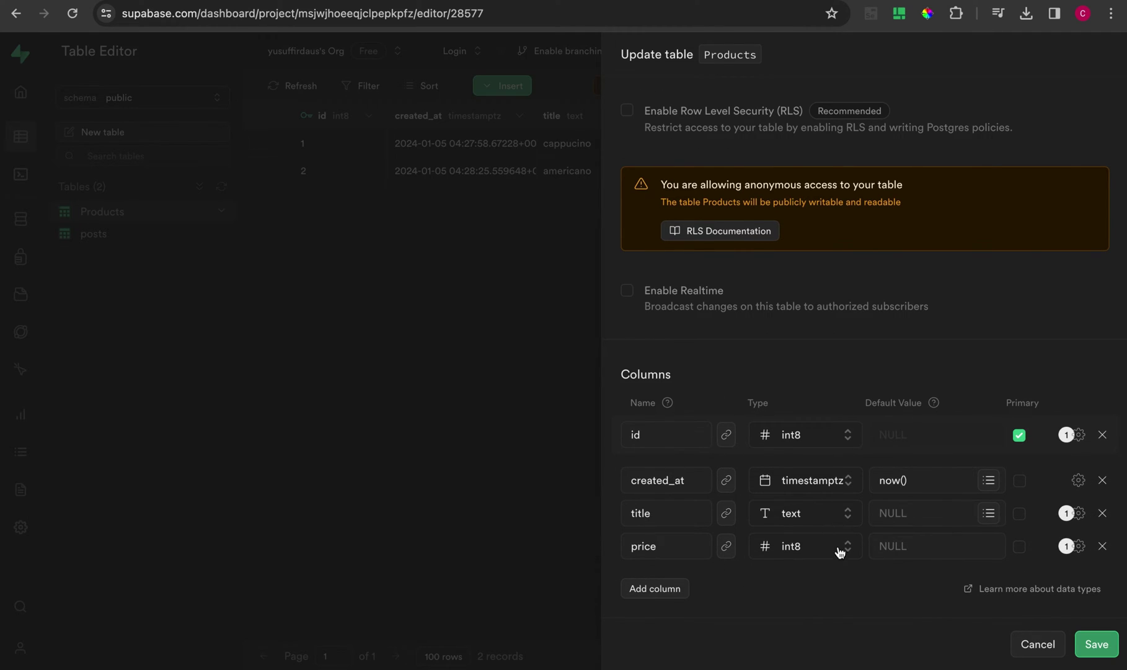
{"action": "left_click", "coordinate": [1037, 644]}
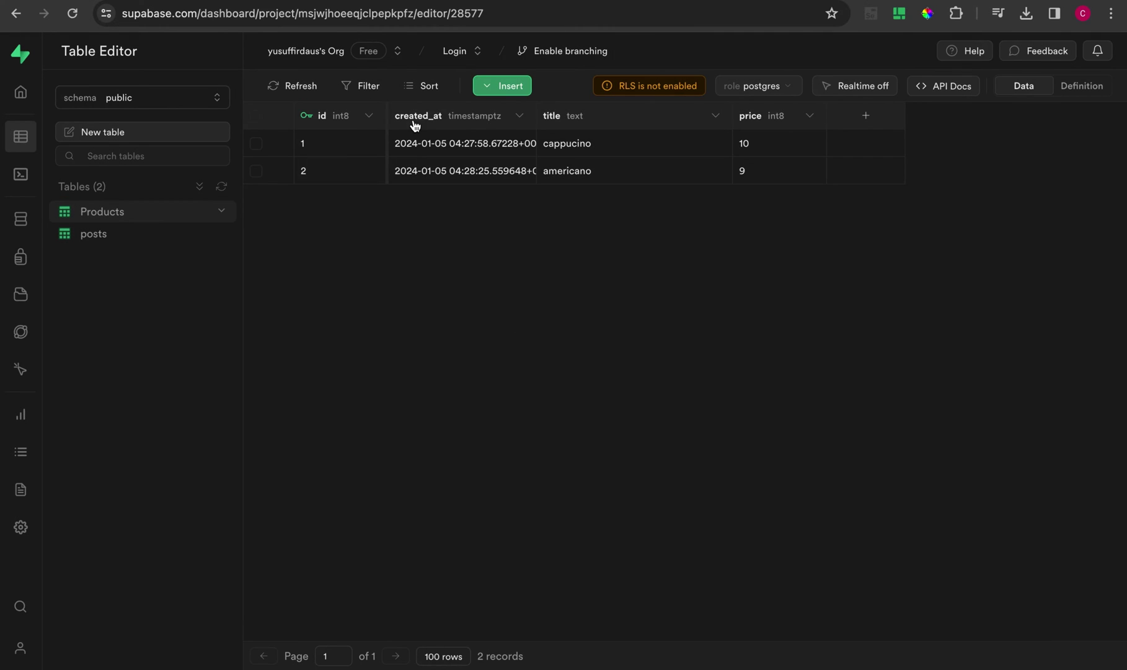
Insert a row into the Products table with title V60 and price 12, and save it
{"action": "left_click", "coordinate": [509, 85]}
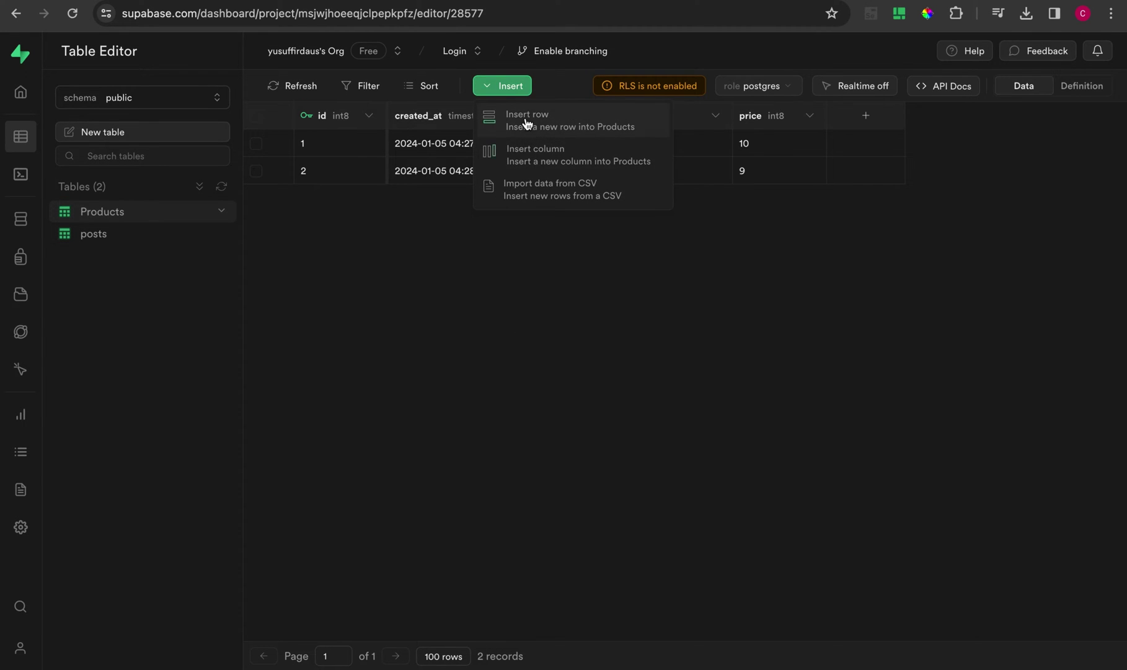
{"action": "left_click", "coordinate": [527, 115]}
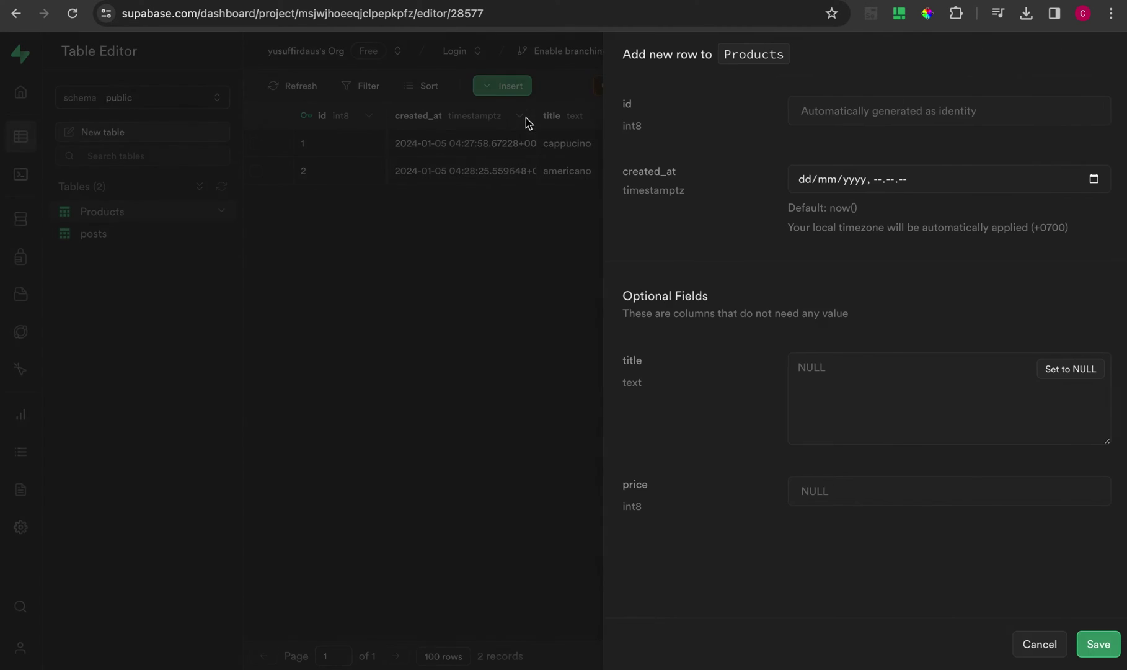
{"action": "left_click", "coordinate": [835, 388]}
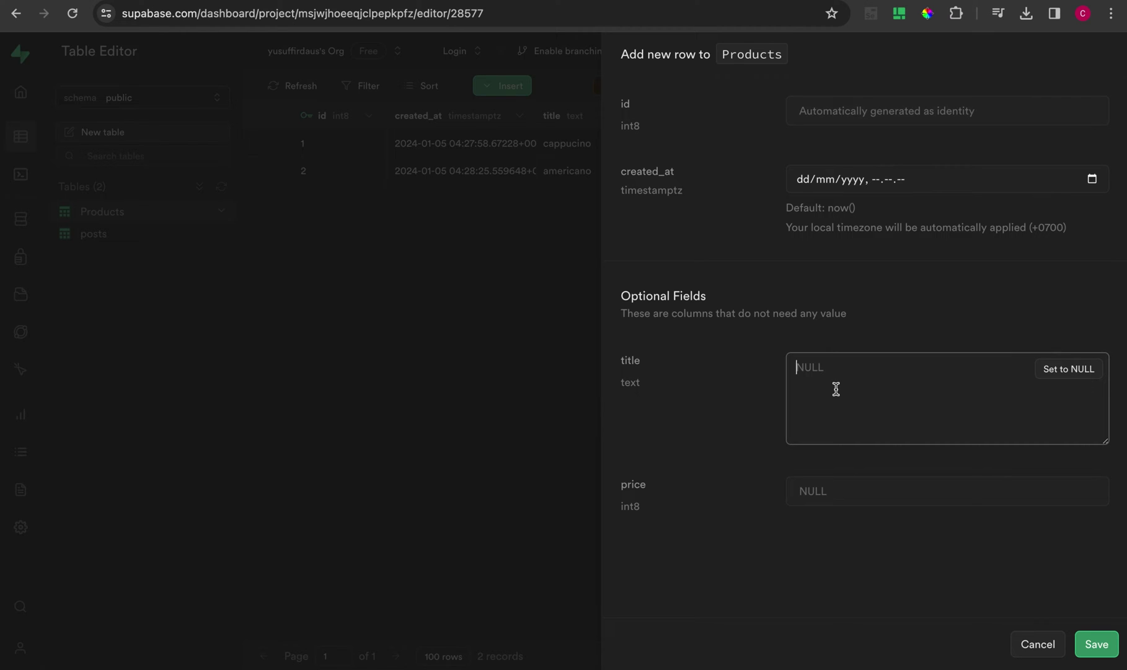
{"action": "type", "text": "V60"}
{"action": "left_click", "coordinate": [846, 494]}
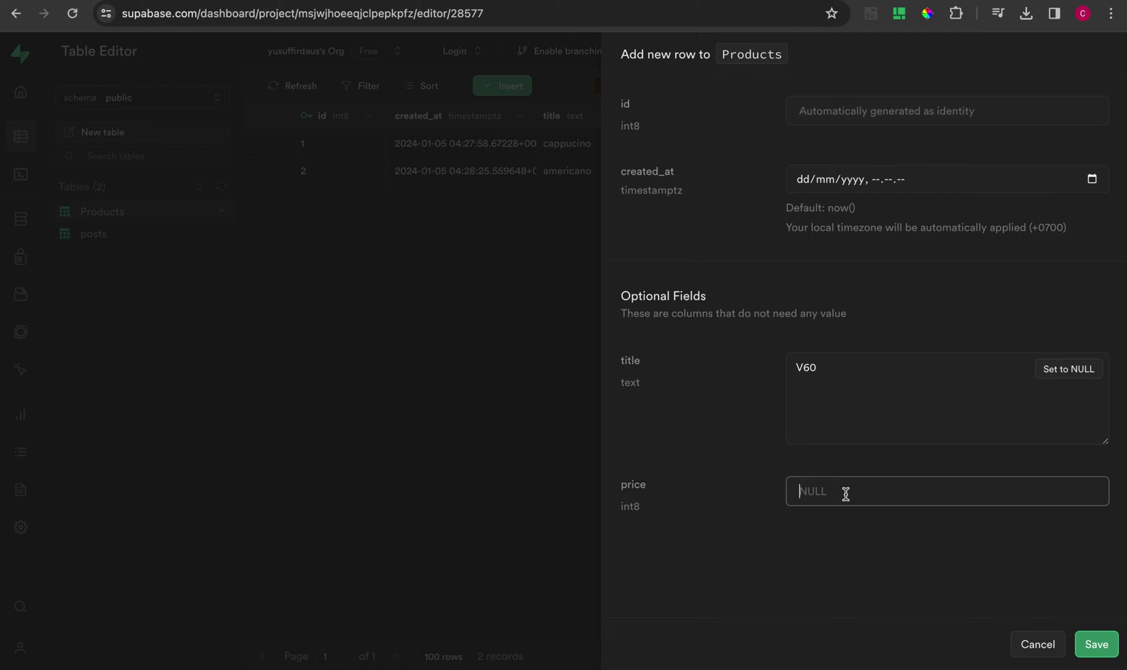
{"action": "type", "text": "12"}
{"action": "left_click", "coordinate": [1101, 646]}
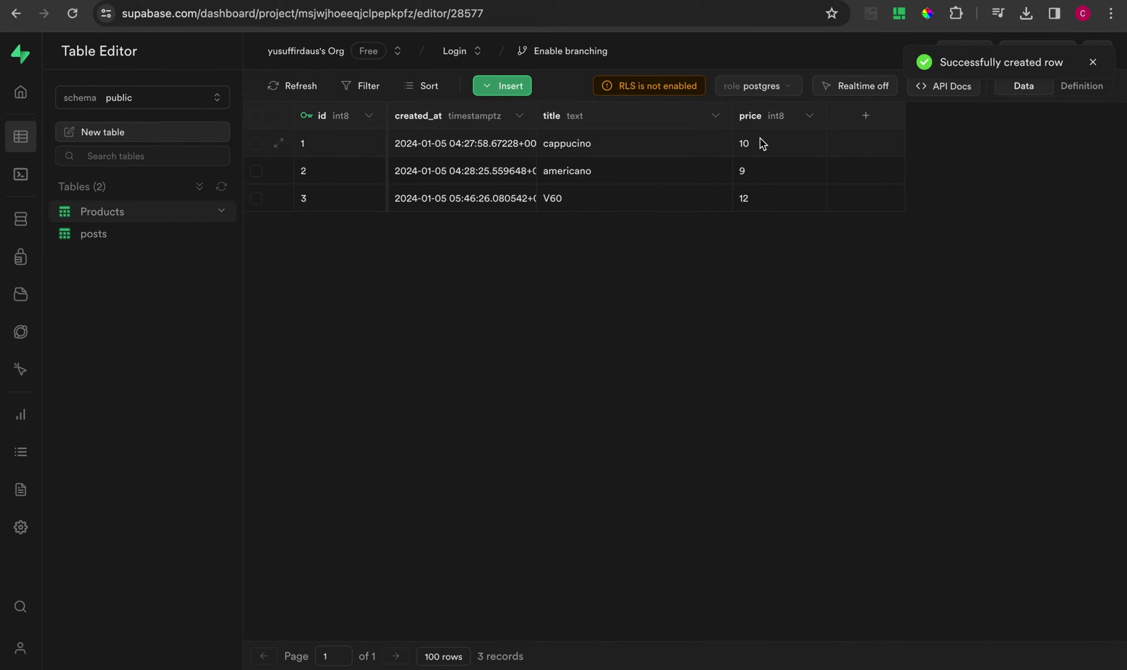
Switch back to FlutterFlow and add a DropDown widget inside the HomePage's Column
{"action": "key", "text": "ctrl+Tab"}
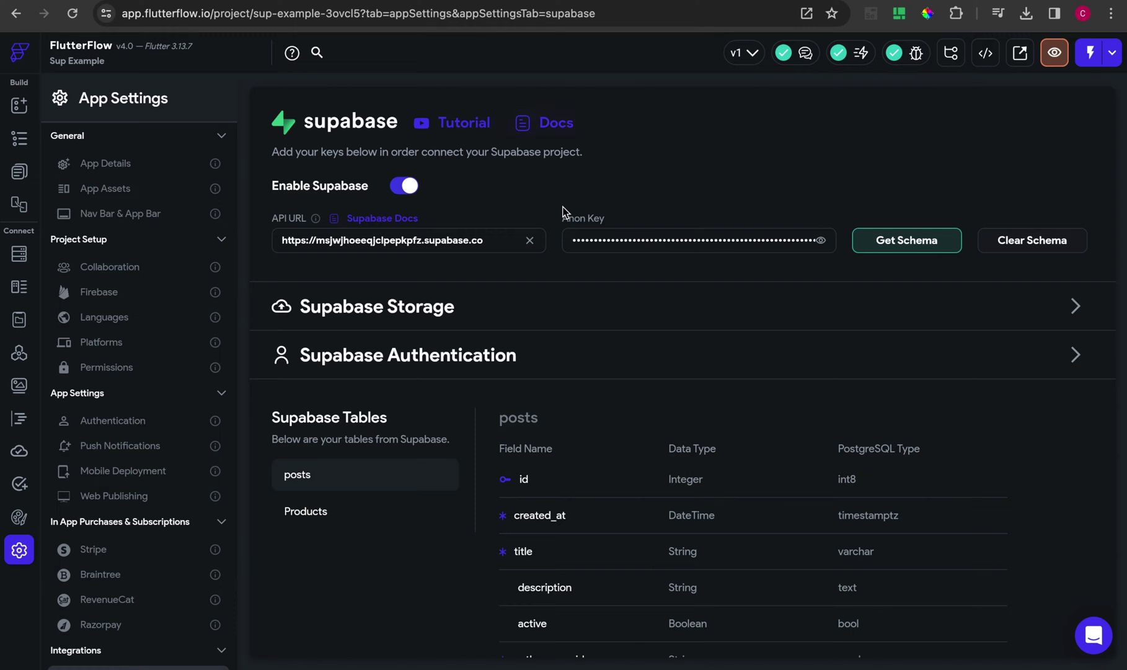
{"action": "left_click", "coordinate": [26, 176]}
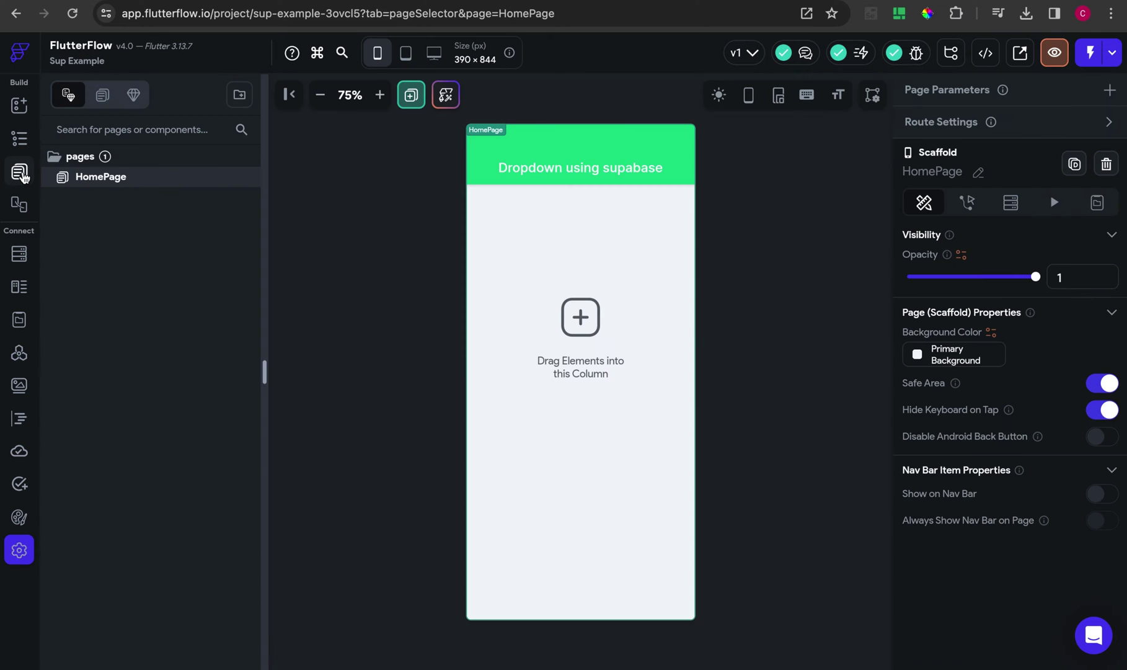
{"action": "left_click", "coordinate": [24, 139]}
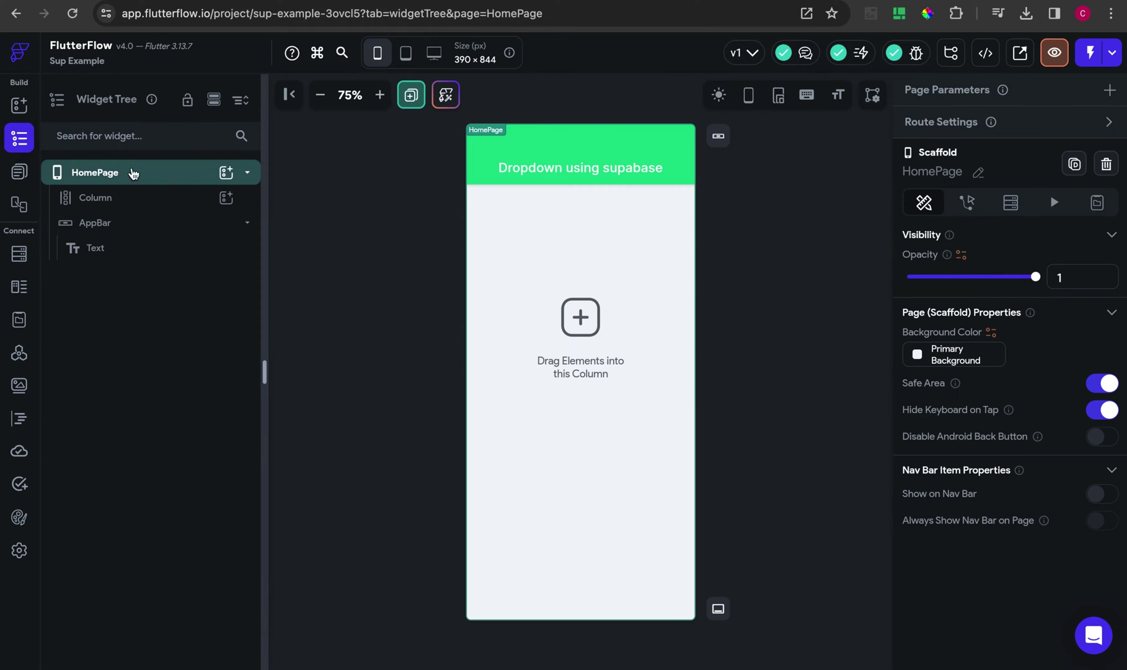
{"action": "left_click", "coordinate": [190, 200]}
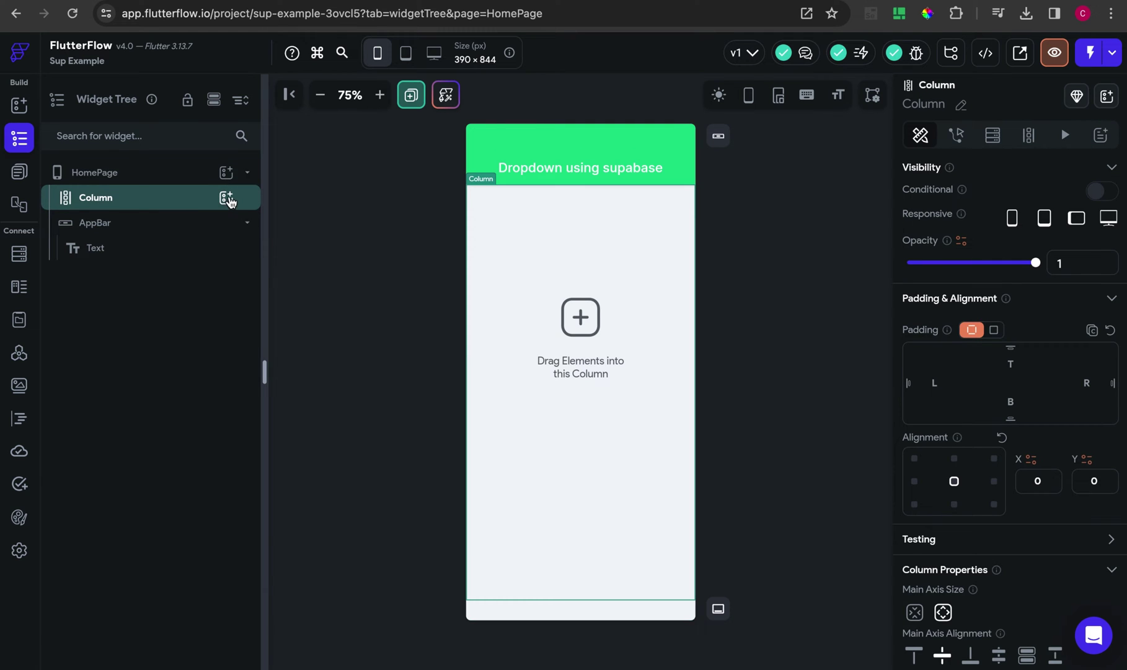
{"action": "left_click", "coordinate": [227, 197]}
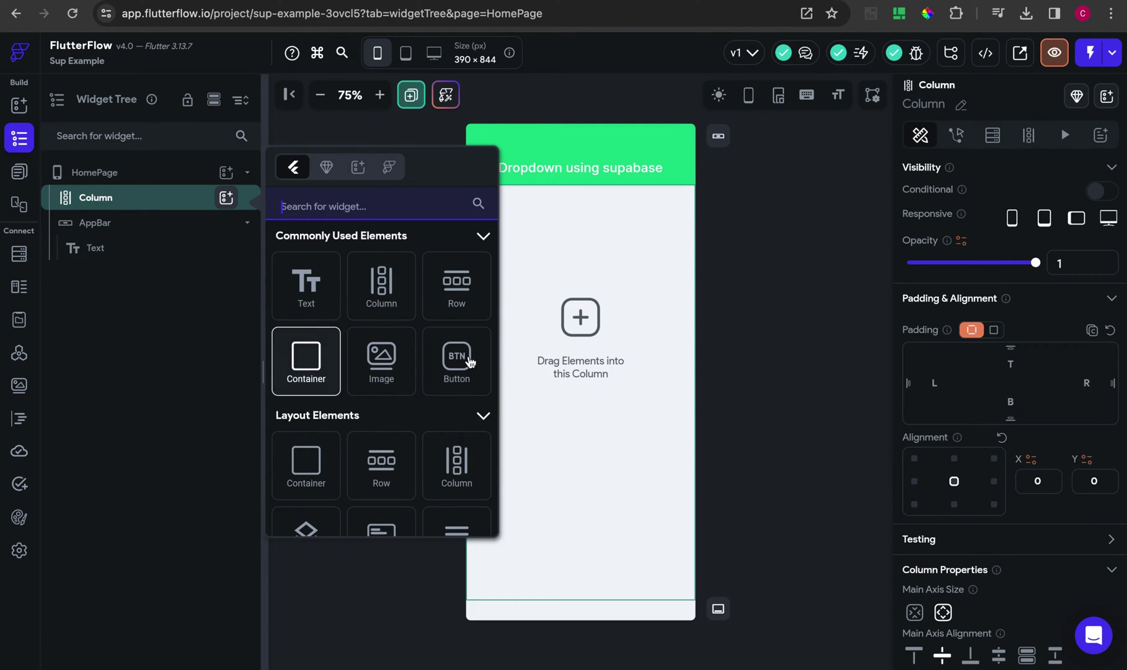
{"action": "left_click", "coordinate": [358, 207]}
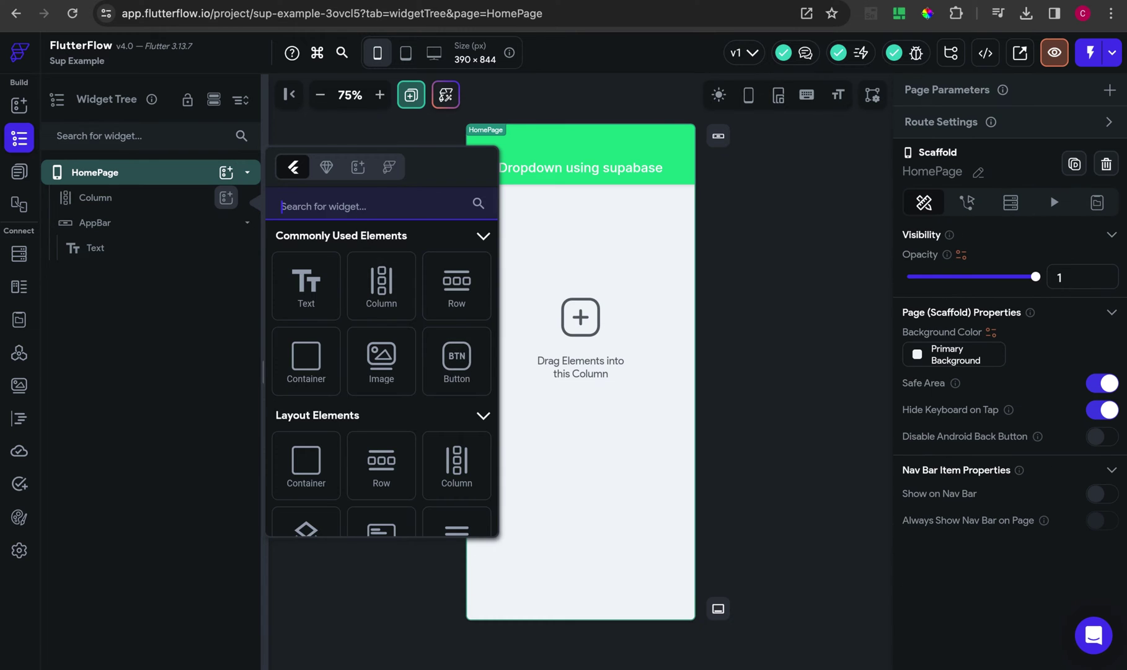
{"action": "type", "text": "dropd"}
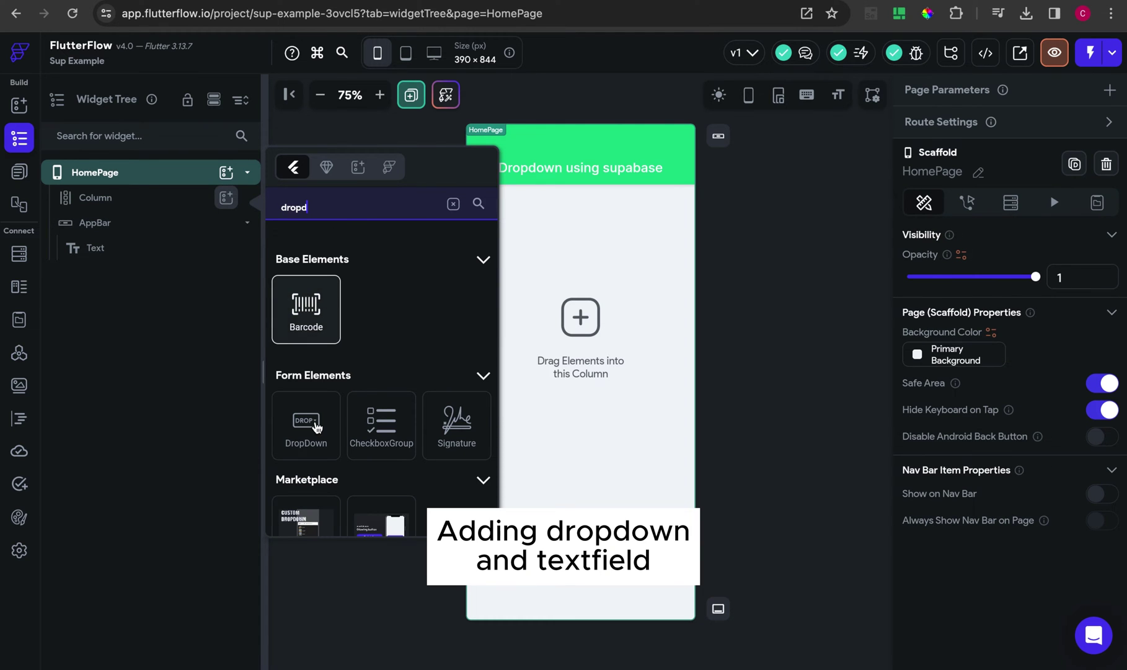
{"action": "left_click", "coordinate": [314, 426]}
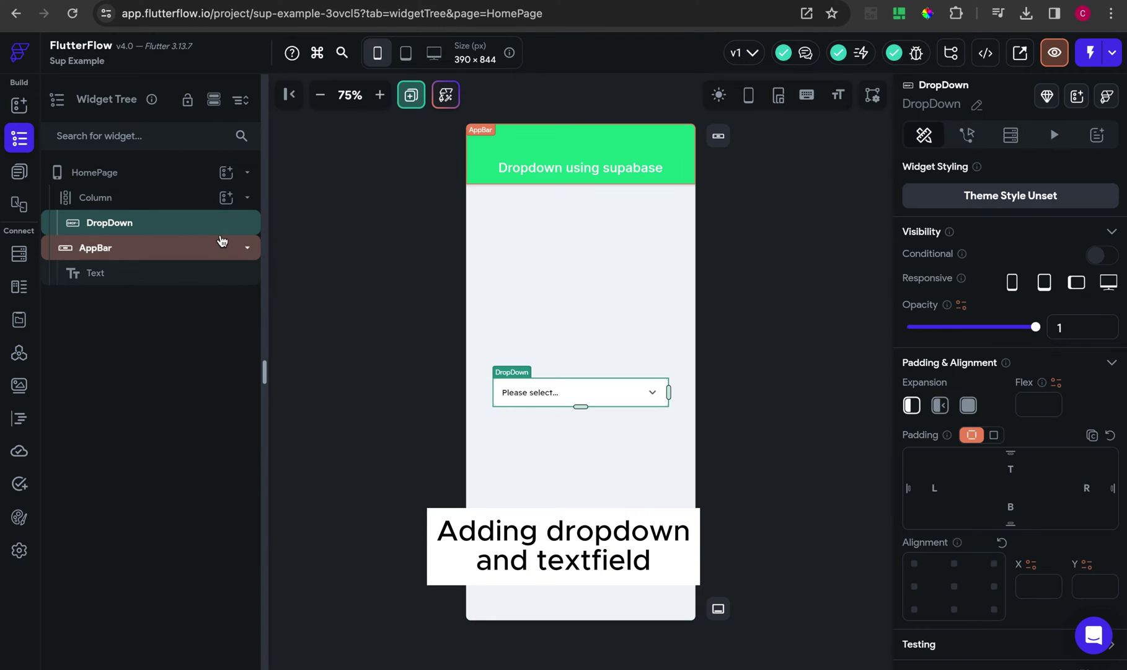
Add a TextField below the DropDown in the Column and set its top padding to 10
{"action": "left_click", "coordinate": [226, 197]}
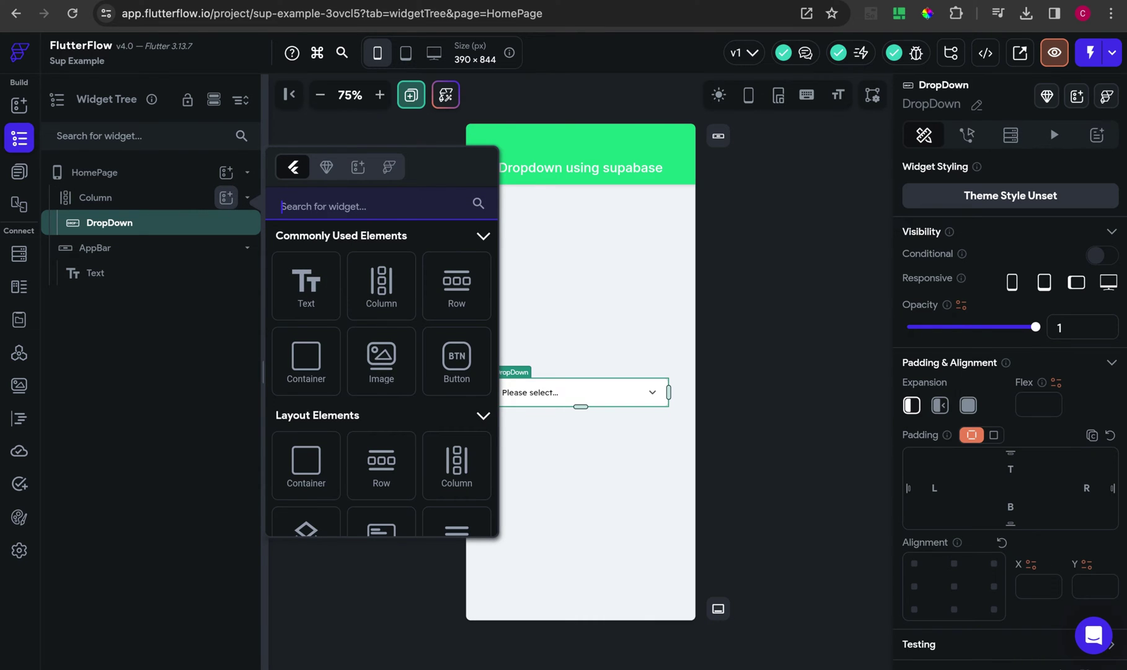
{"action": "left_click", "coordinate": [359, 207]}
{"action": "type", "text": "textf"}
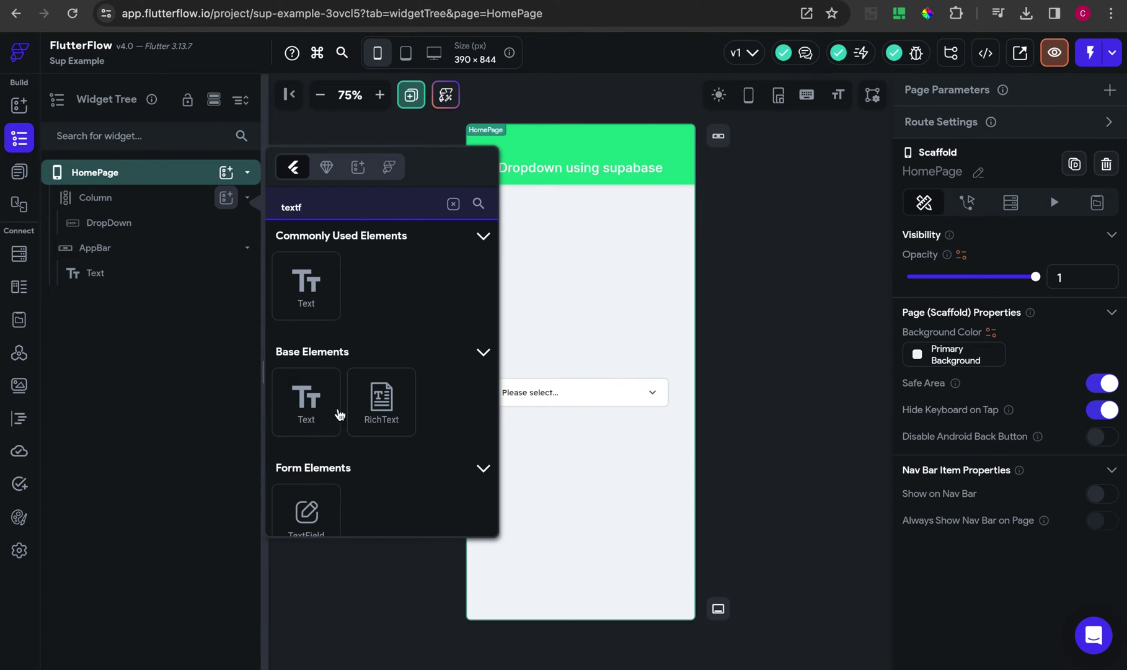
{"action": "left_click", "coordinate": [318, 508]}
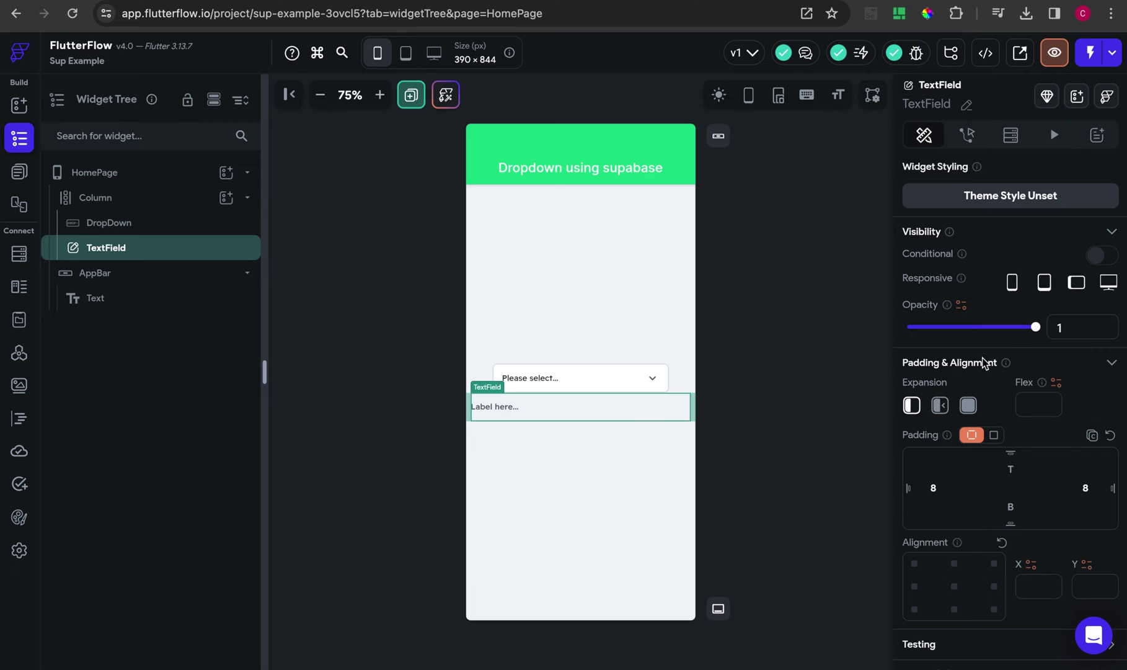
{"action": "left_click", "coordinate": [1013, 469]}
{"action": "type", "text": "10"}
Set the text field's label text to Price
{"action": "scroll", "coordinate": [1019, 482], "scroll_direction": "down", "scroll_amount": 10}
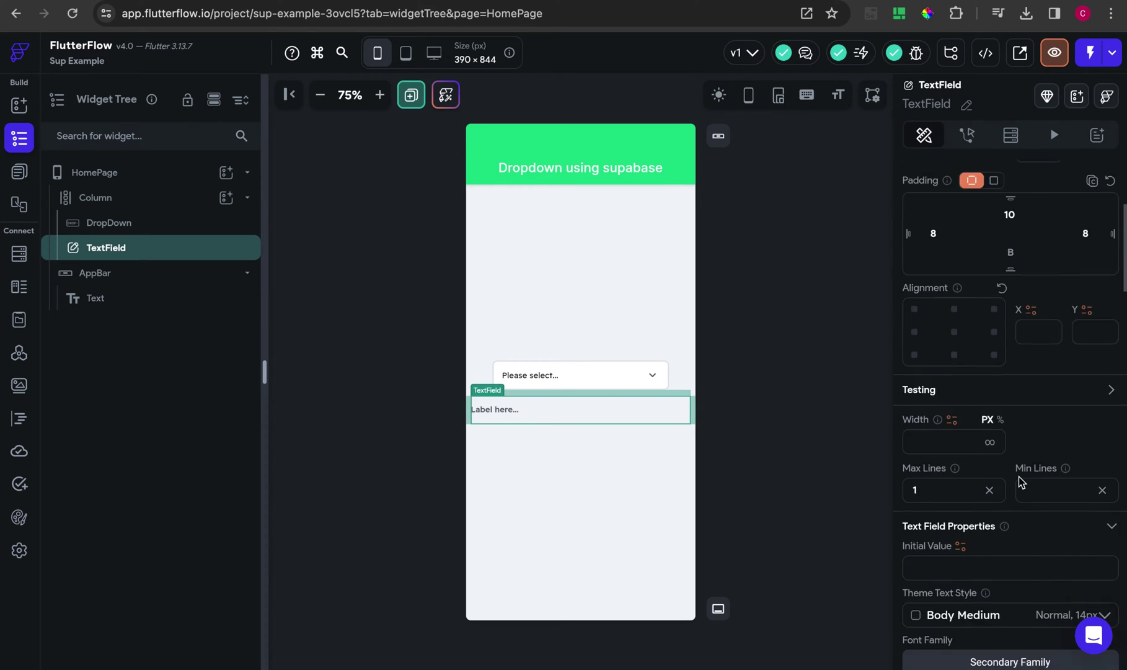
{"action": "scroll", "coordinate": [1019, 482], "scroll_direction": "down", "scroll_amount": 2}
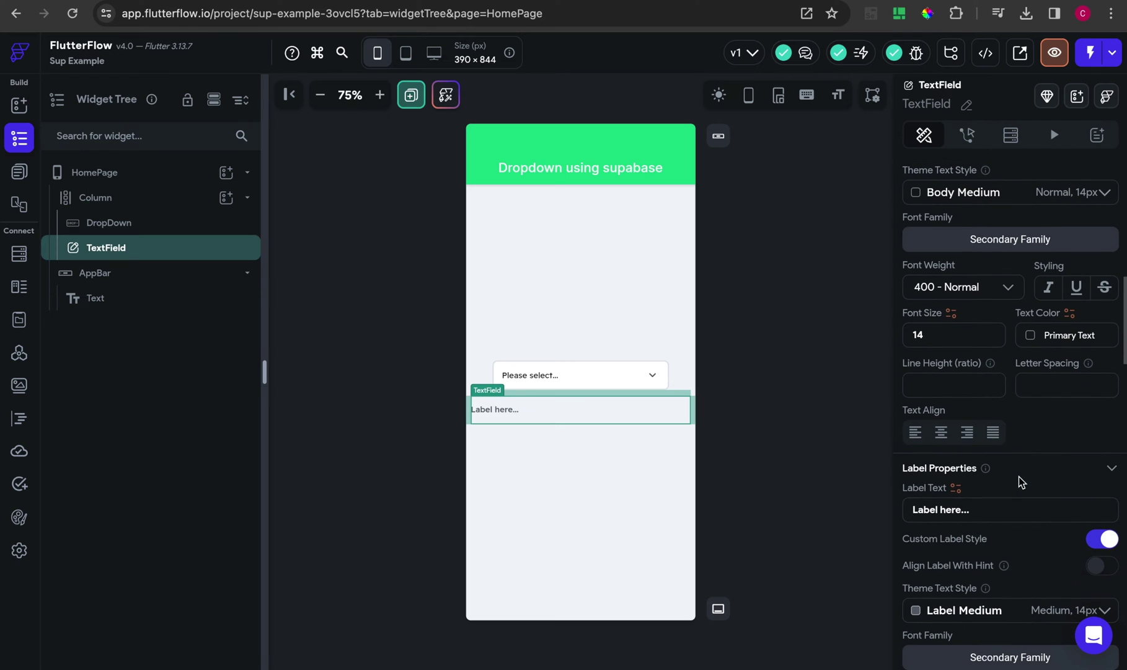
{"action": "triple_click", "coordinate": [989, 507]}
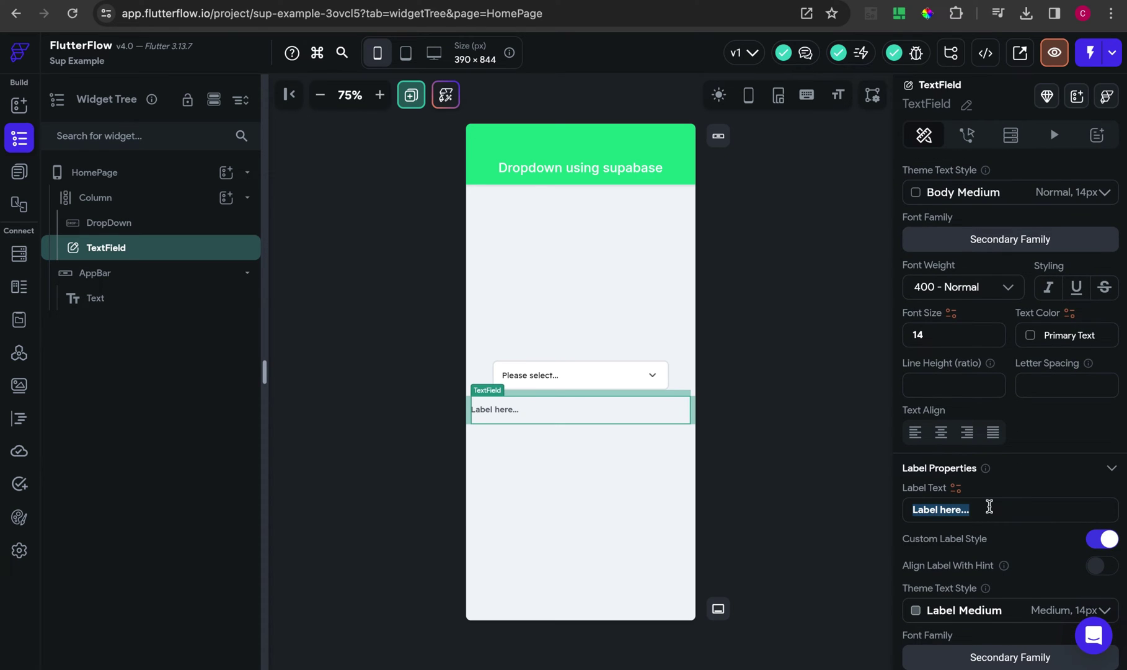
{"action": "type", "text": "Price"}
Change the Price text field's input border type to Outline
{"action": "scroll", "coordinate": [1014, 537], "scroll_direction": "down", "scroll_amount": 7}
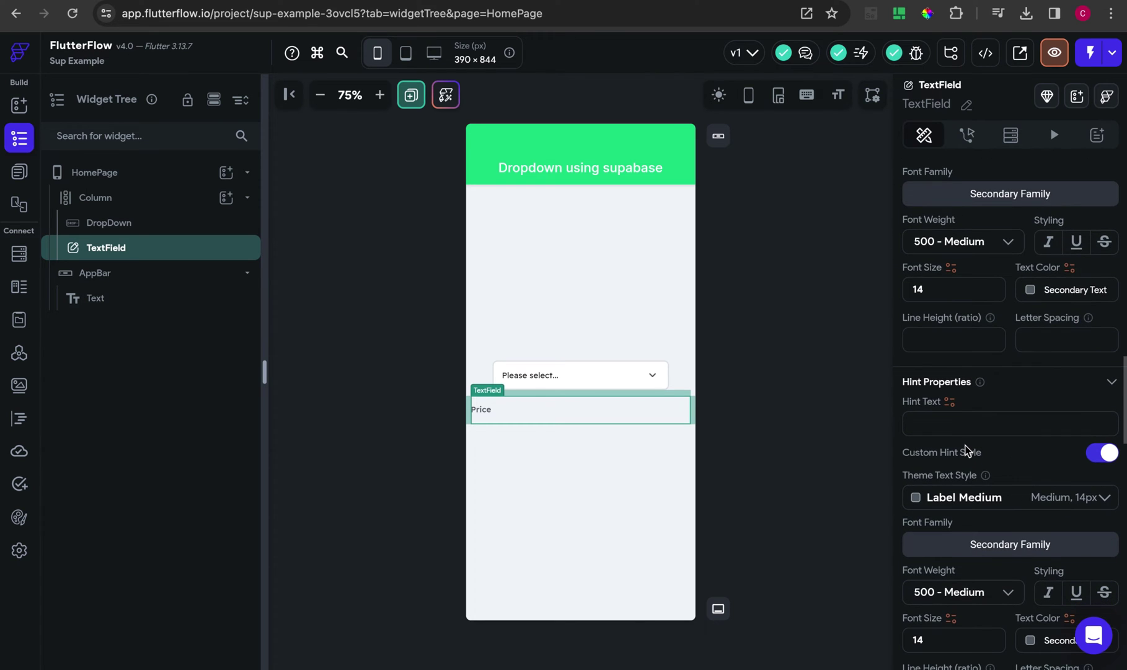
{"action": "scroll", "coordinate": [967, 449], "scroll_direction": "down", "scroll_amount": 5}
{"action": "scroll", "coordinate": [958, 434], "scroll_direction": "down", "scroll_amount": 1}
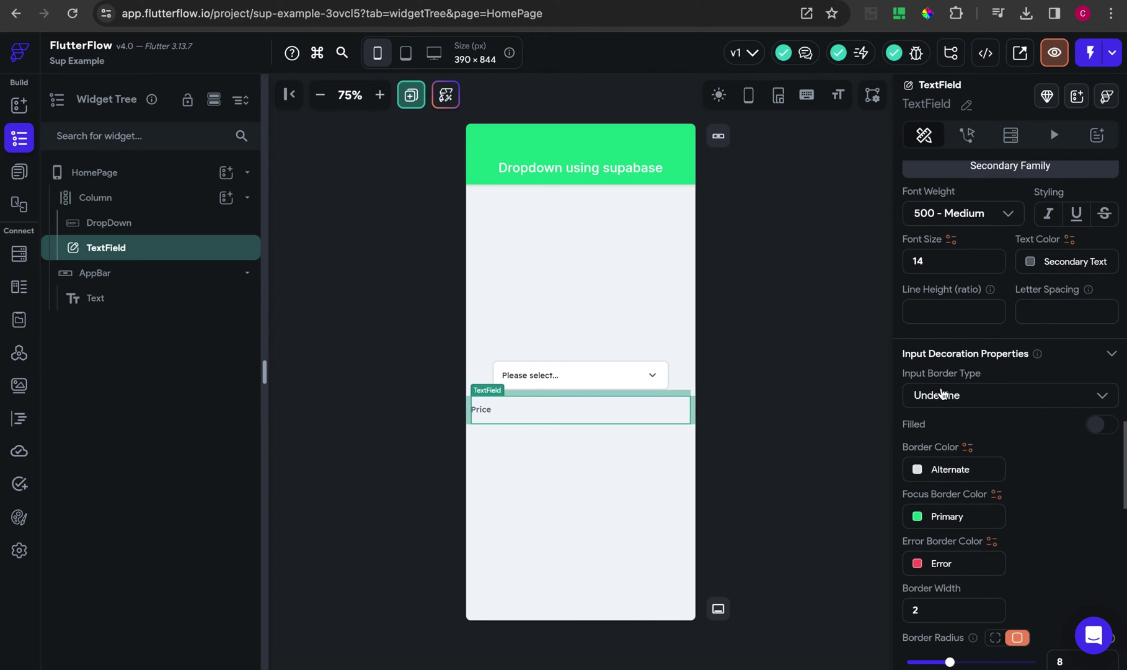
{"action": "left_click", "coordinate": [944, 395]}
{"action": "left_click", "coordinate": [943, 440]}
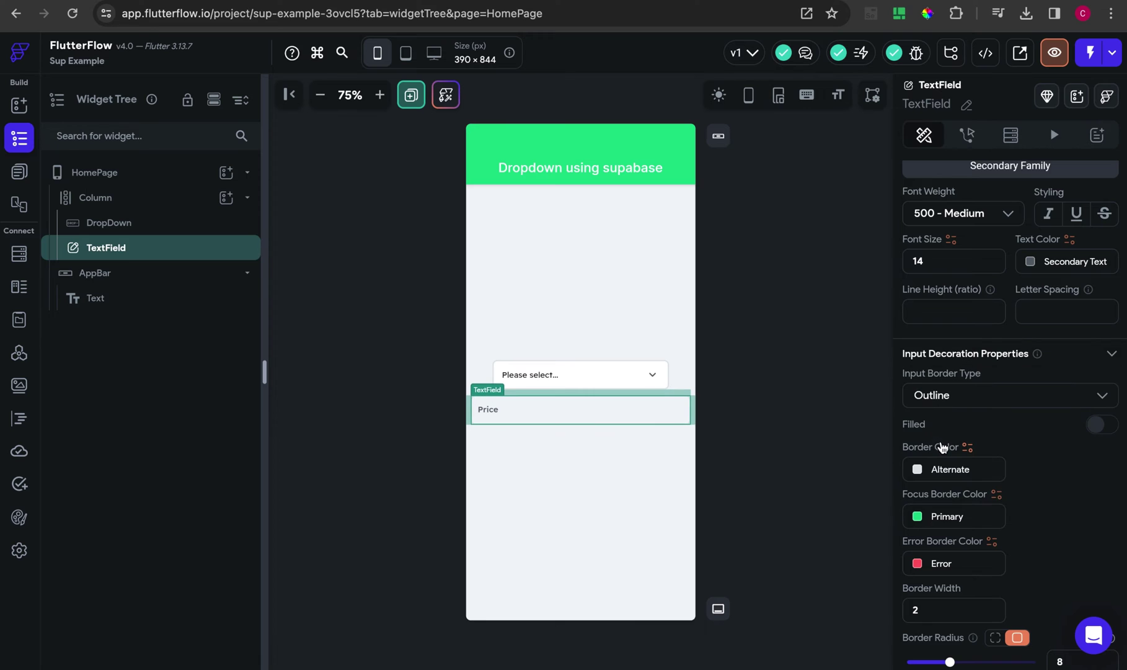
{"action": "left_click", "coordinate": [851, 427]}
Add a backend Supabase Query on the Products table to the DropDown, returning a List of Rows
{"action": "left_click", "coordinate": [628, 377]}
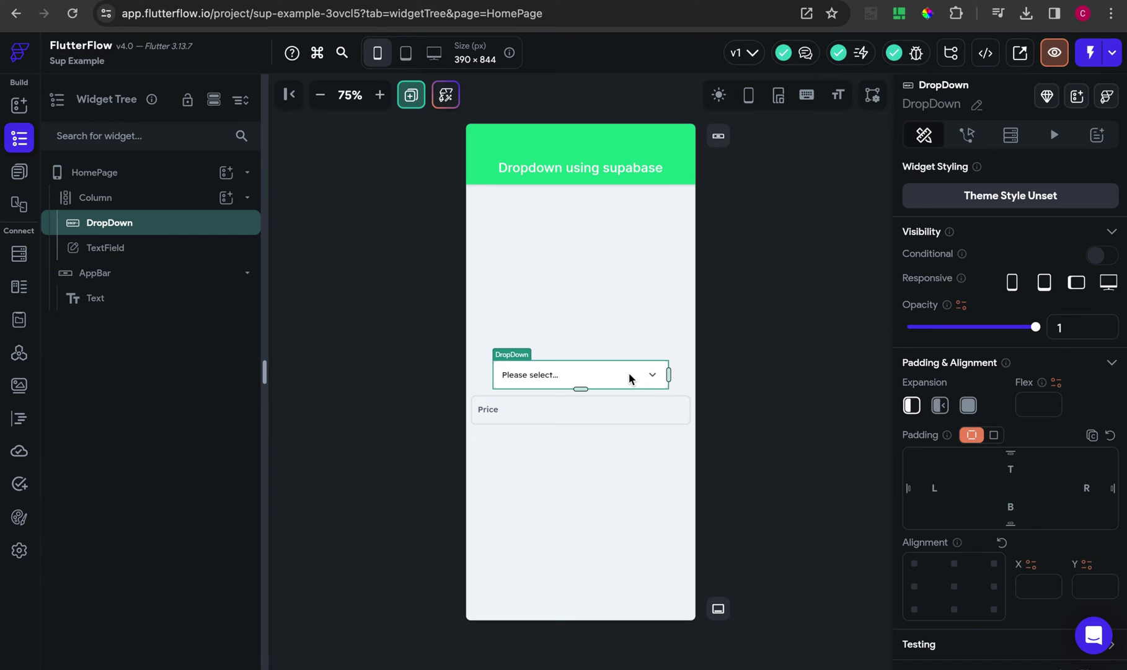
{"action": "left_click", "coordinate": [1010, 136]}
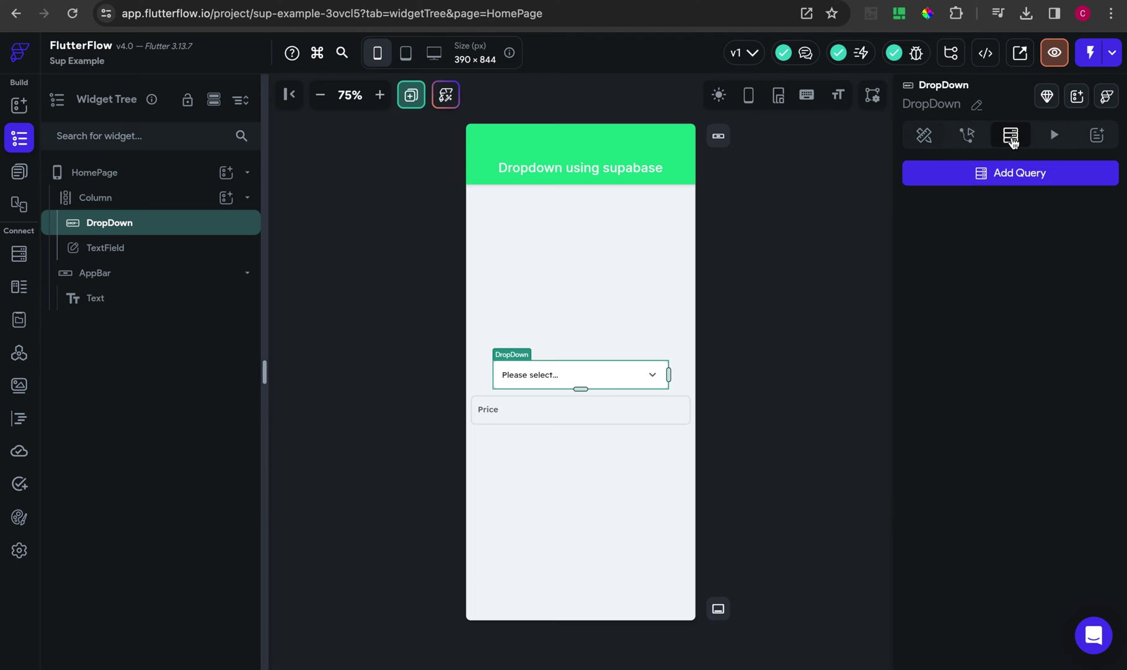
{"action": "left_click", "coordinate": [954, 176]}
{"action": "left_click", "coordinate": [794, 180]}
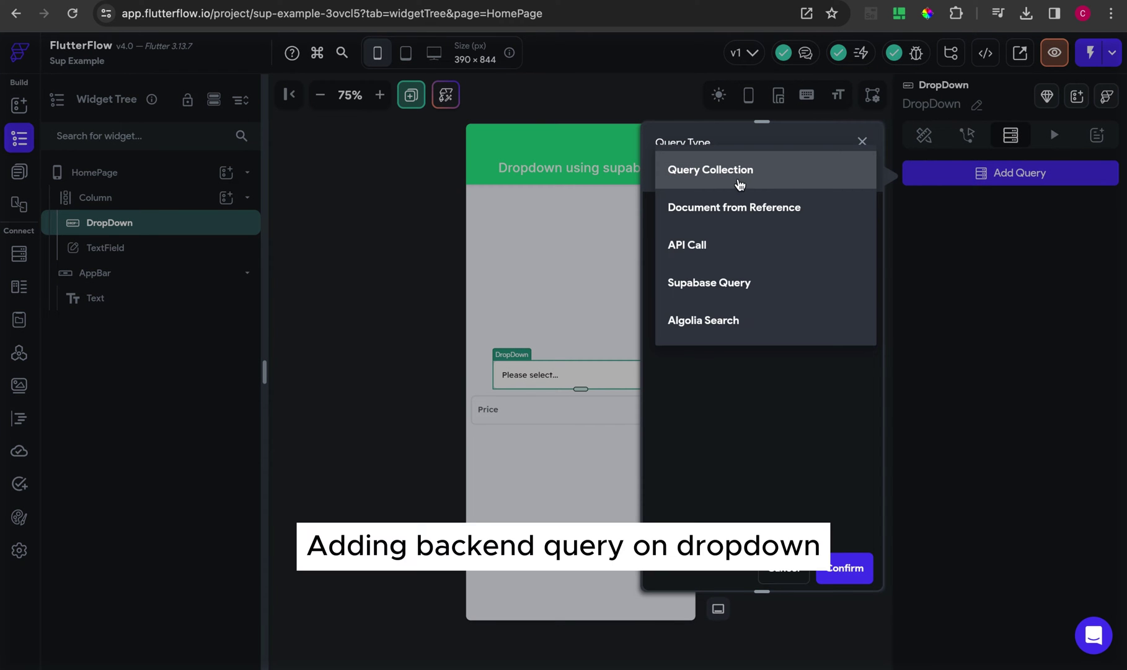
{"action": "left_click", "coordinate": [719, 288]}
{"action": "left_click", "coordinate": [704, 231]}
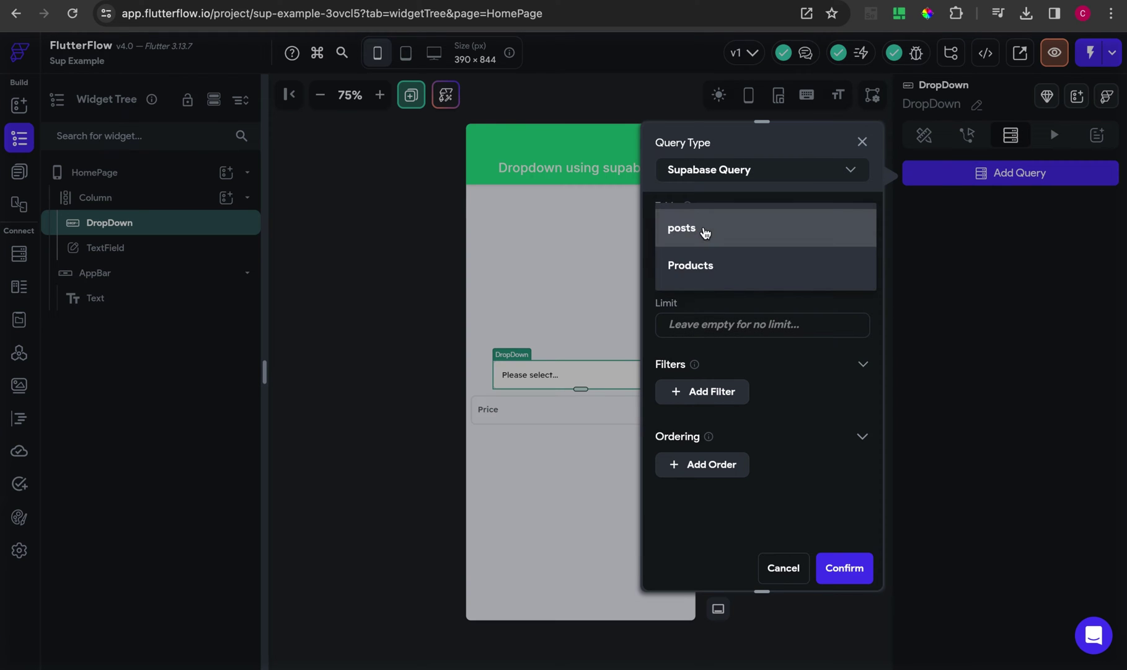
{"action": "left_click", "coordinate": [685, 268]}
{"action": "key", "text": "alt+Tab"}
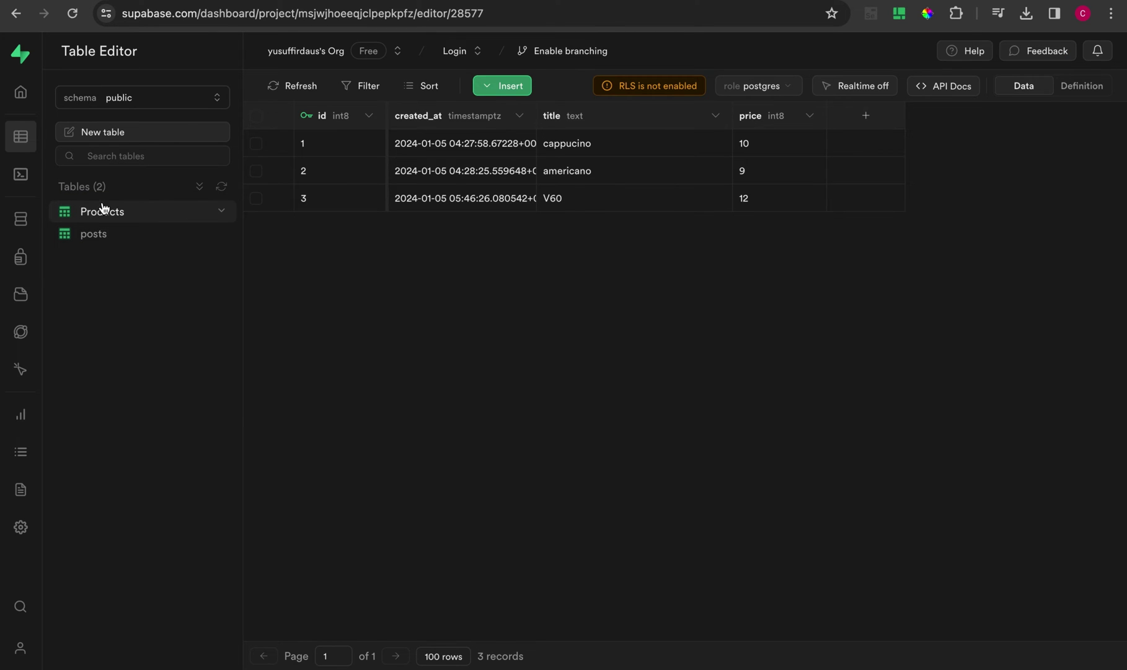
{"action": "key", "text": "alt+Tab"}
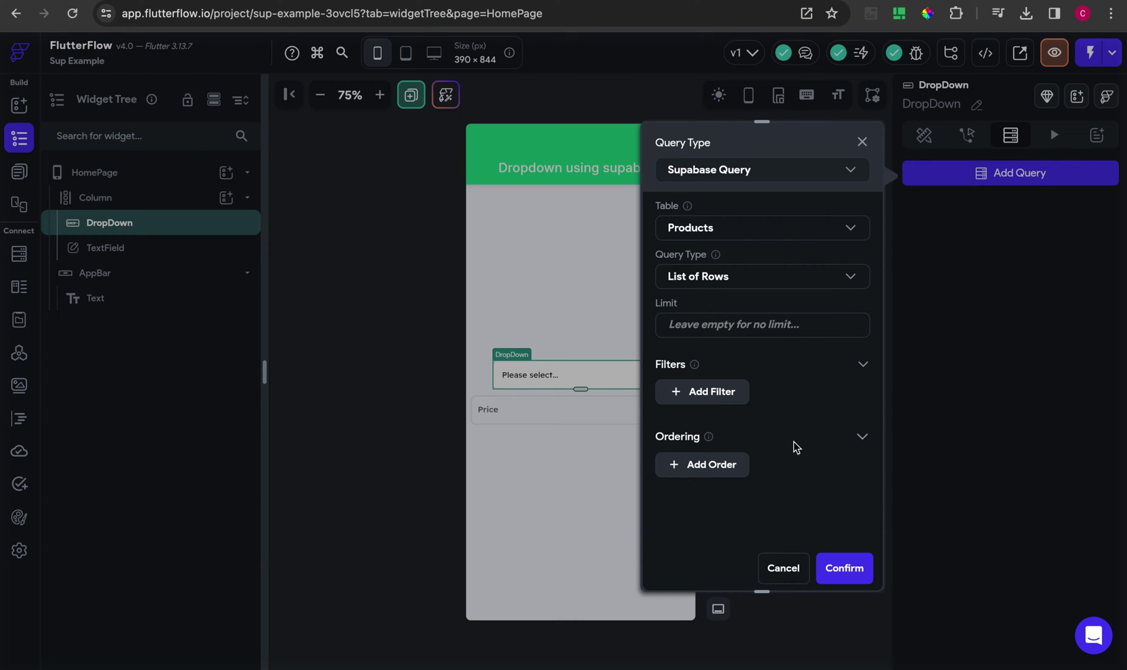
{"action": "left_click", "coordinate": [848, 571]}
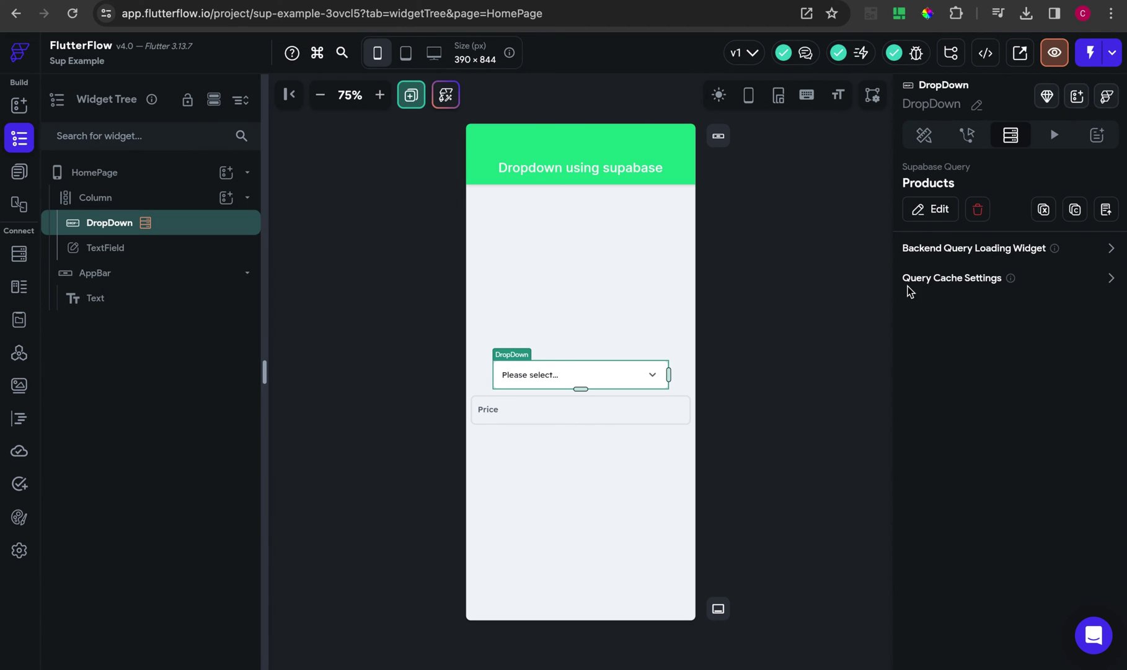
Check the settings of the DropDown's Supabase query on the Products table
{"action": "left_click", "coordinate": [929, 212]}
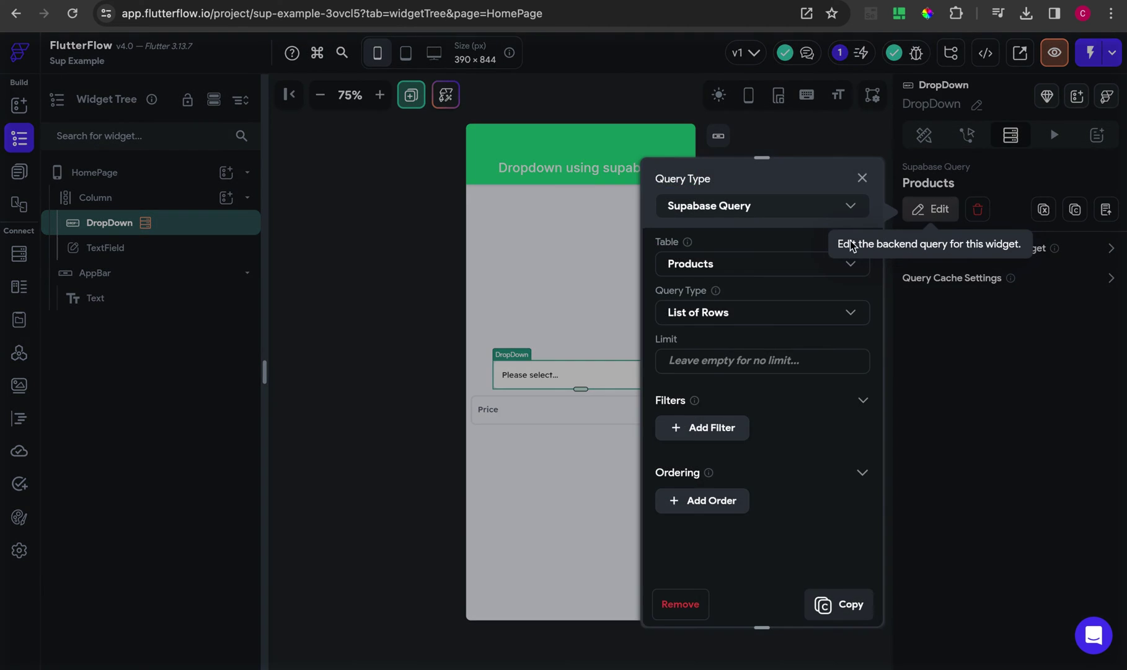
{"action": "left_click", "coordinate": [861, 179]}
Set the DropDown's Define Options from the Products Rows variable using Map List Items
{"action": "left_click", "coordinate": [930, 138]}
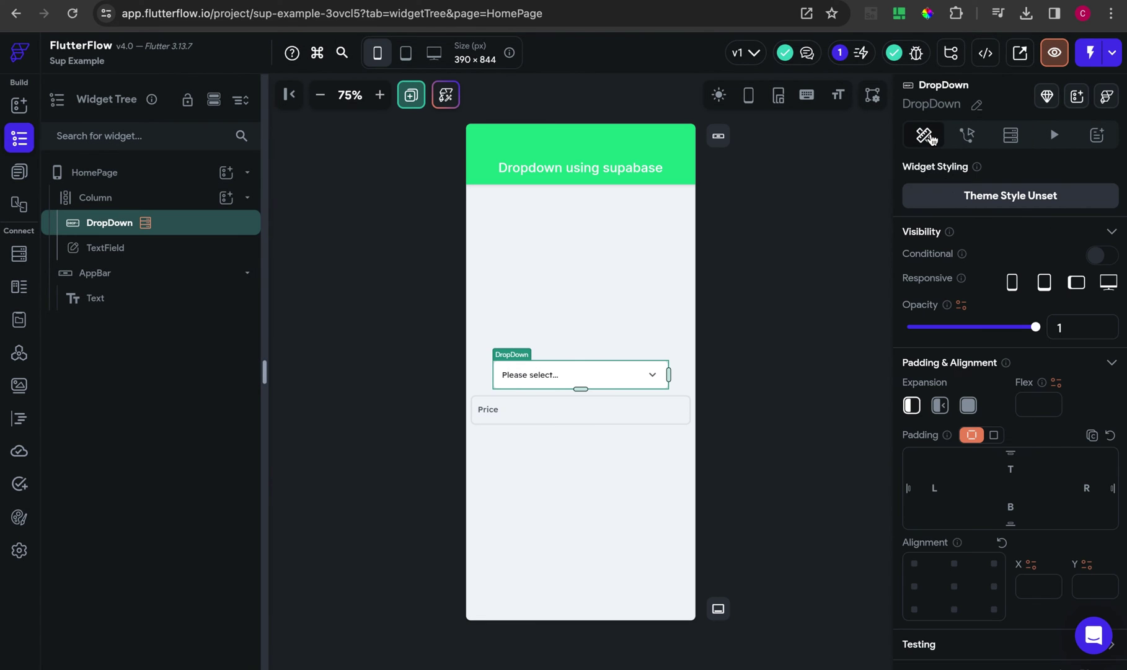
{"action": "scroll", "coordinate": [989, 501], "scroll_direction": "down", "scroll_amount": 5}
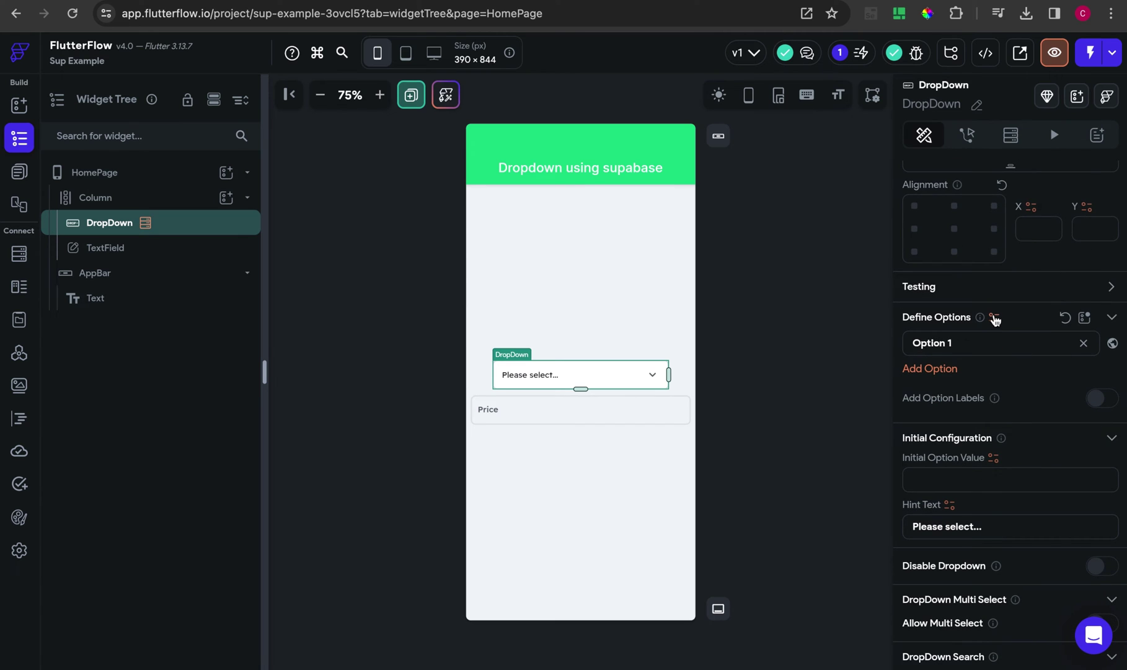
{"action": "left_click", "coordinate": [994, 316]}
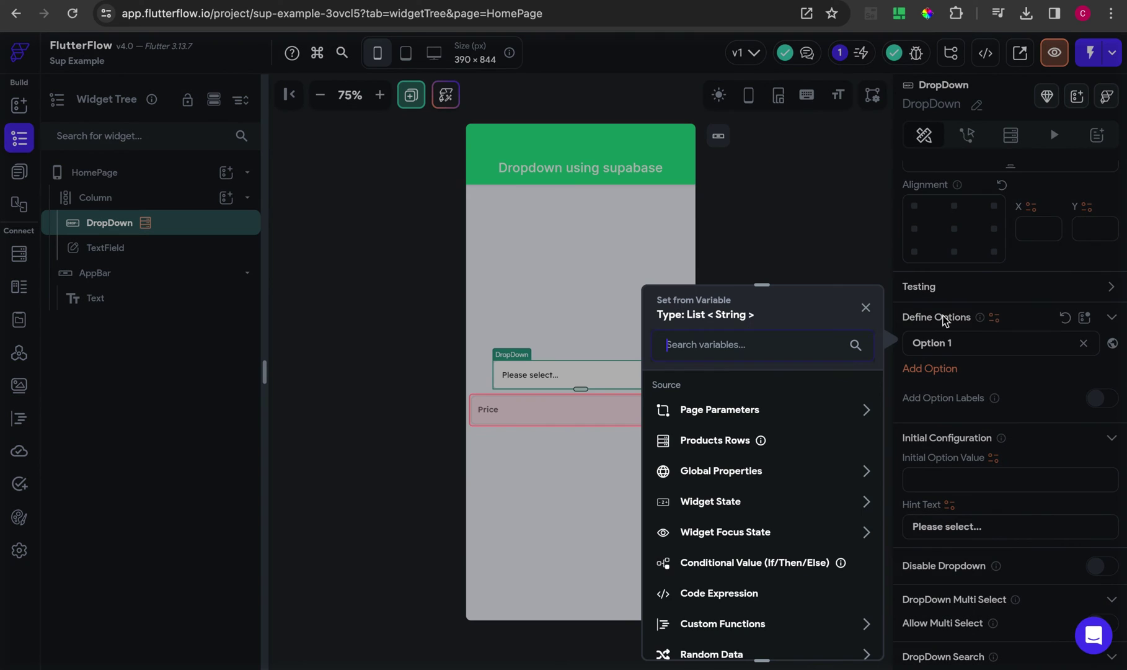
{"action": "left_click", "coordinate": [700, 440]}
{"action": "left_click", "coordinate": [701, 442]}
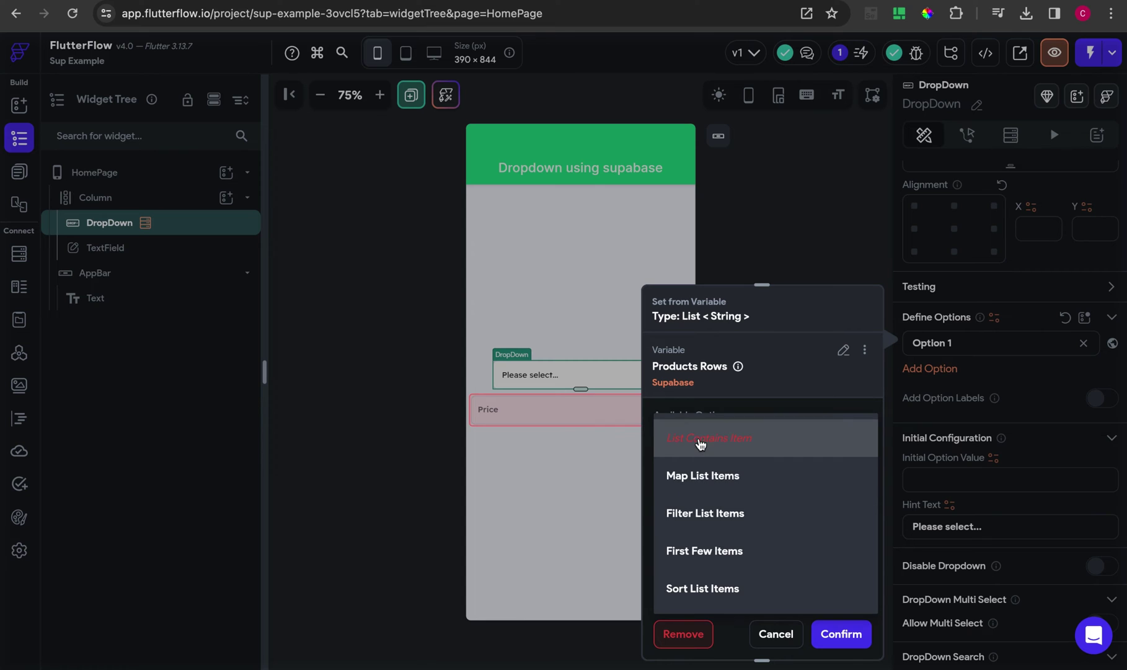
{"action": "left_click", "coordinate": [717, 476]}
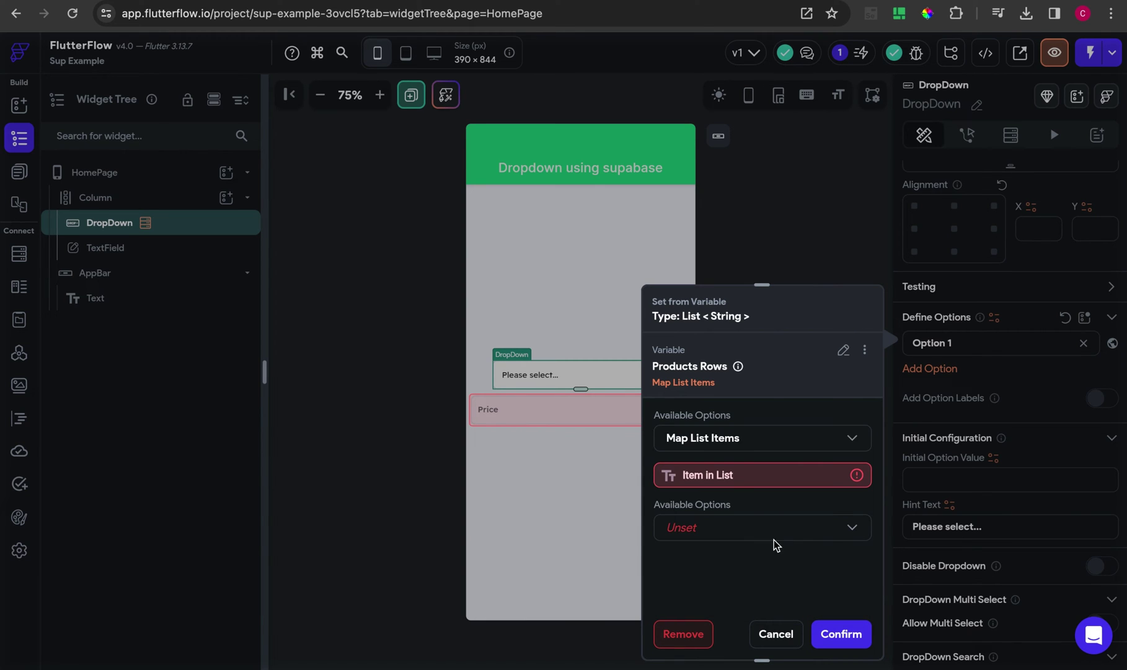
Map each item in the list to its title field and confirm the DropDown's options variable
{"action": "left_click", "coordinate": [727, 475]}
{"action": "left_click", "coordinate": [553, 433]}
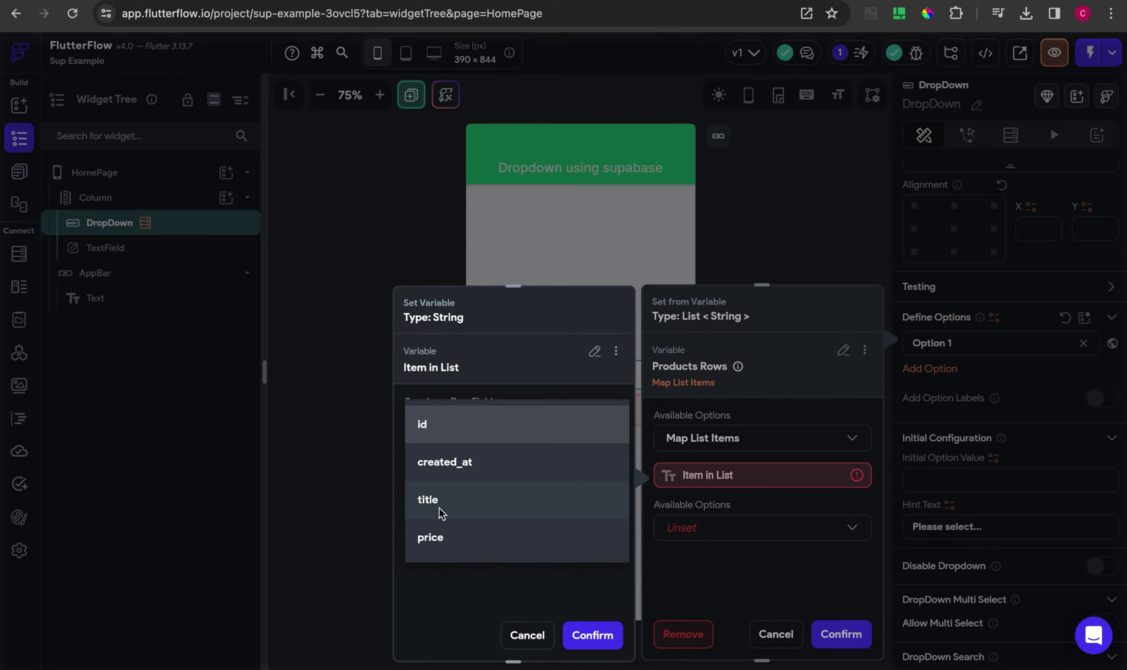
{"action": "left_click", "coordinate": [440, 512]}
{"action": "left_click", "coordinate": [590, 635]}
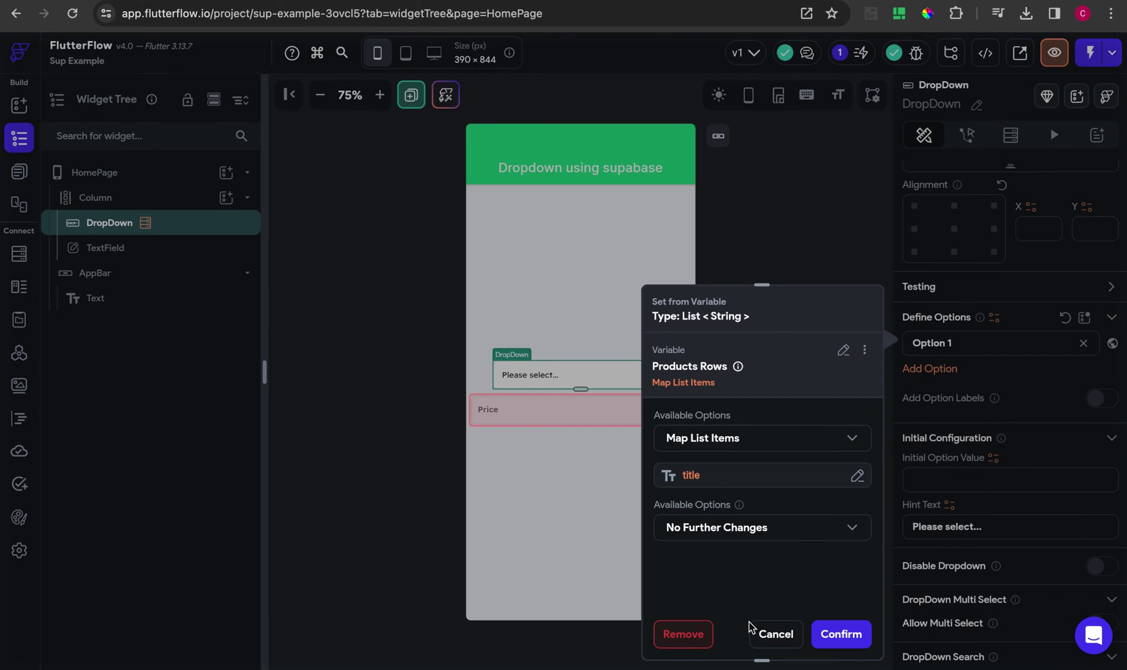
{"action": "left_click", "coordinate": [839, 638]}
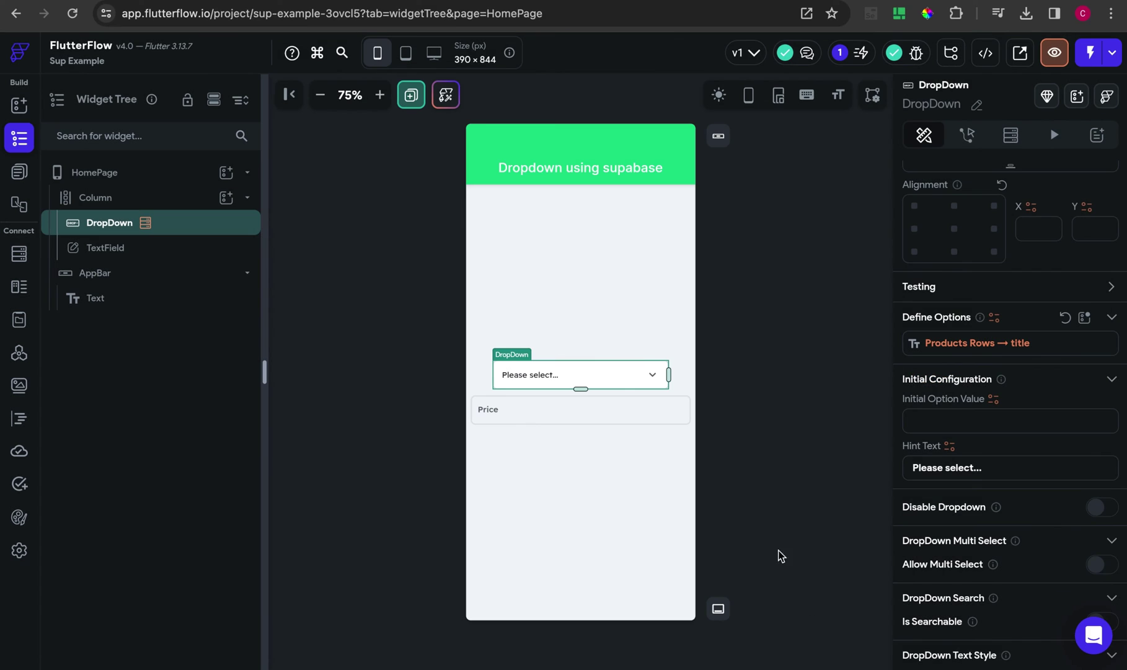
Add an On Selected action to the DropDown that uses Set Form Field on TextField_1
{"action": "left_click", "coordinate": [968, 135]}
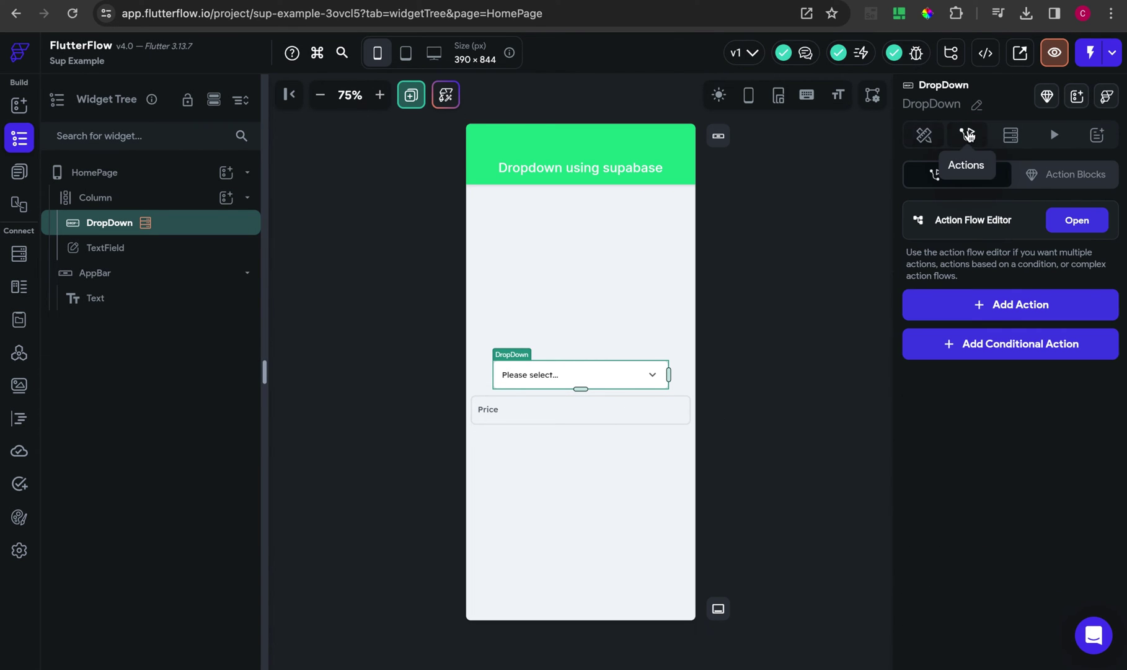
{"action": "left_click", "coordinate": [1075, 222]}
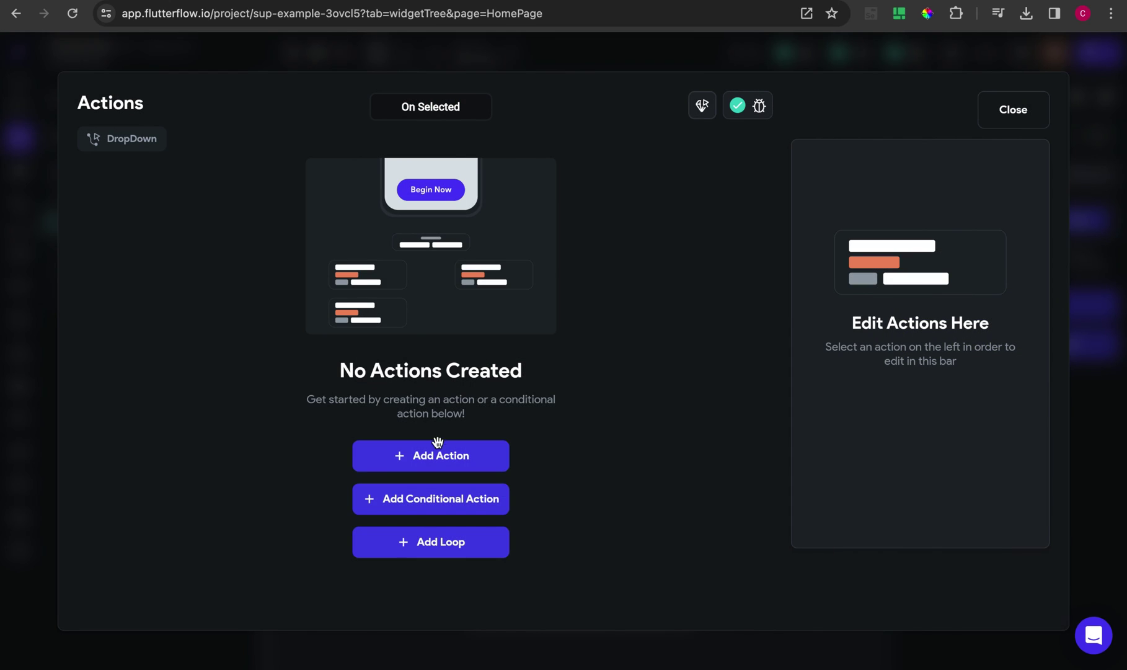
{"action": "left_click", "coordinate": [435, 455]}
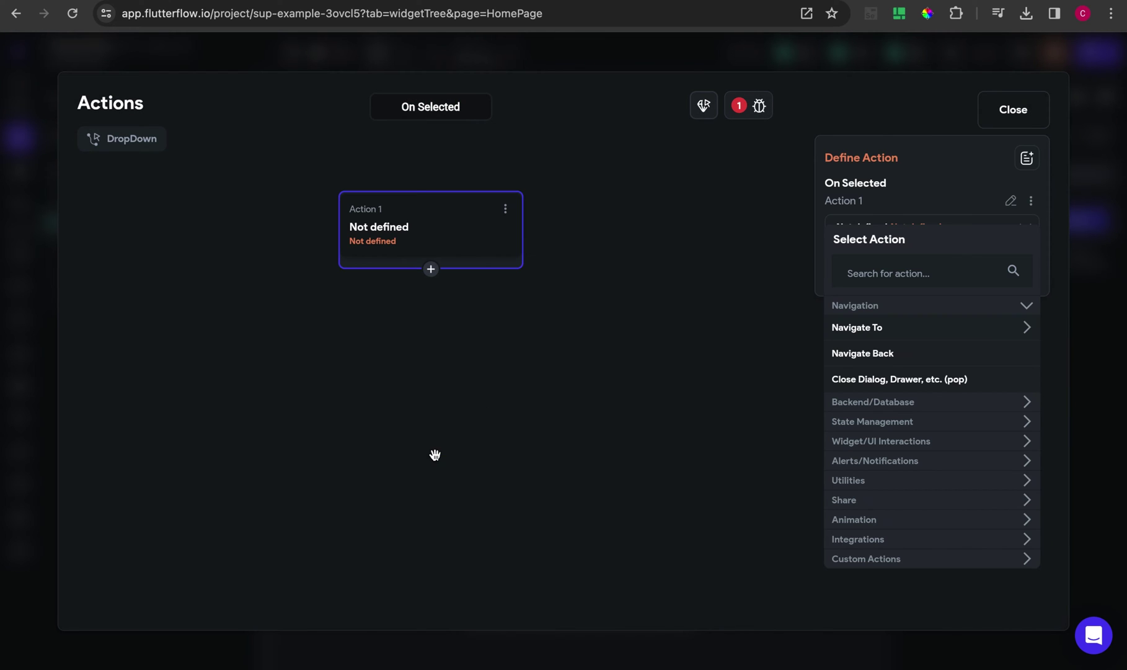
{"action": "left_click", "coordinate": [848, 273]}
{"action": "type", "text": "set form"}
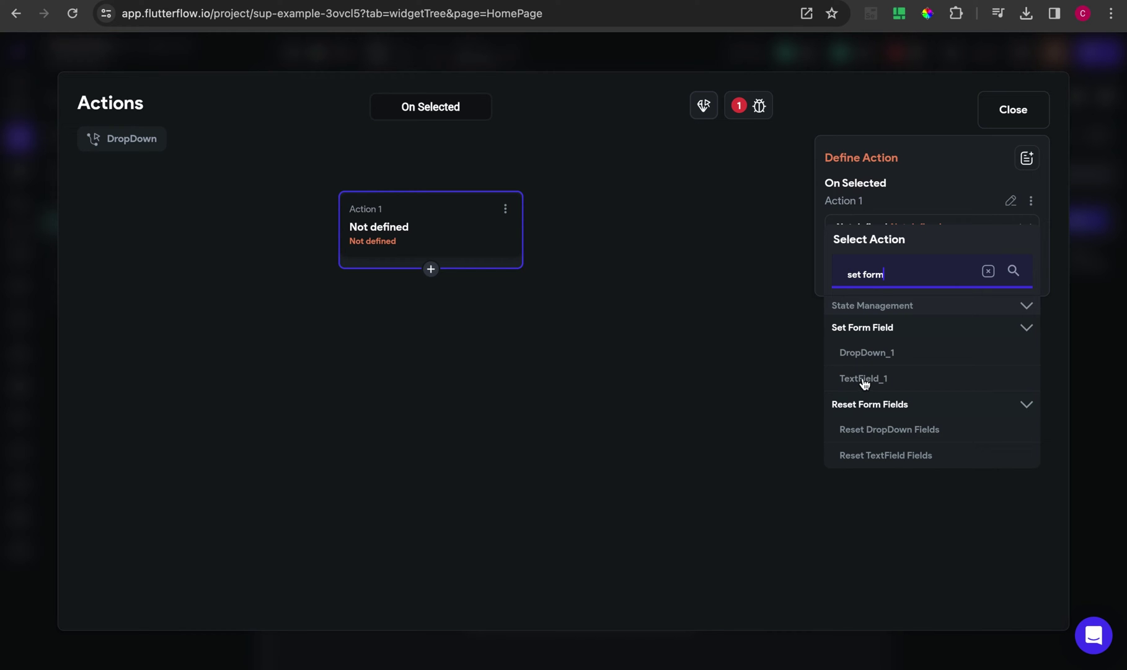
{"action": "left_click", "coordinate": [863, 379]}
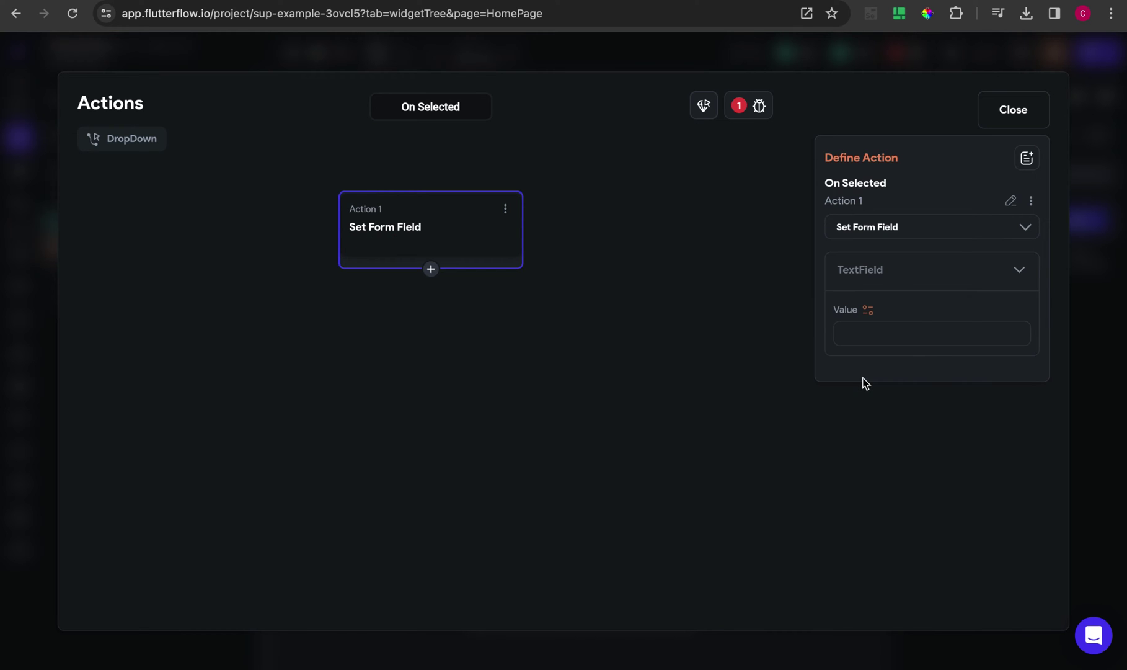
Set the action's value from the Products Rows variable with the Filter List Items option
{"action": "left_click", "coordinate": [868, 313]}
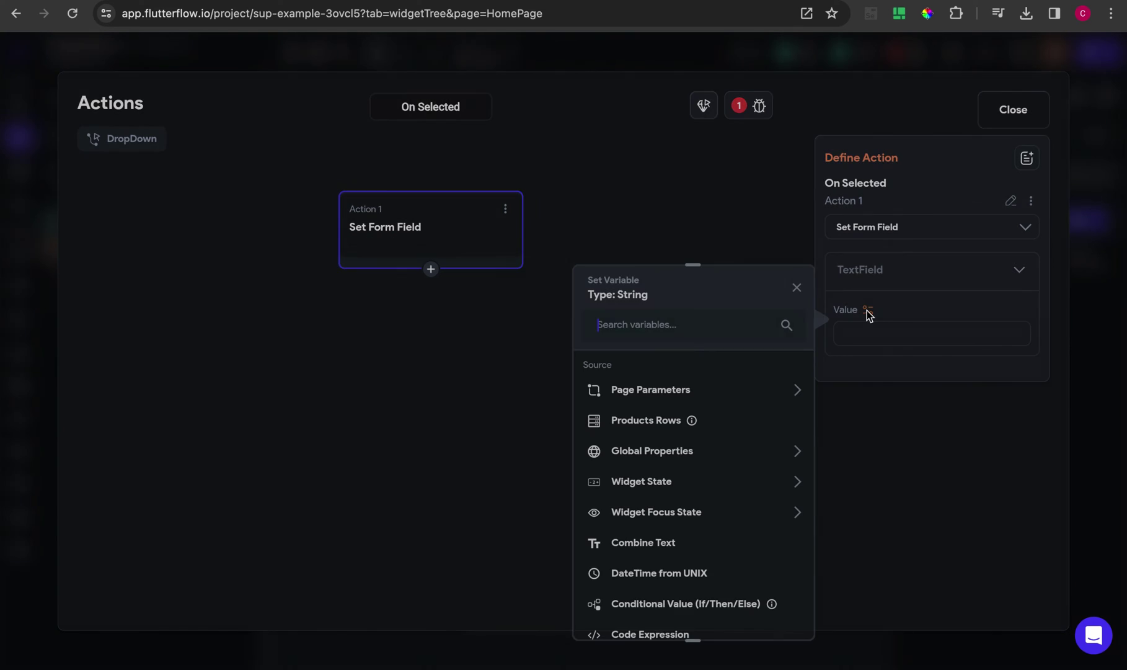
{"action": "left_click", "coordinate": [623, 423]}
{"action": "left_click", "coordinate": [659, 421]}
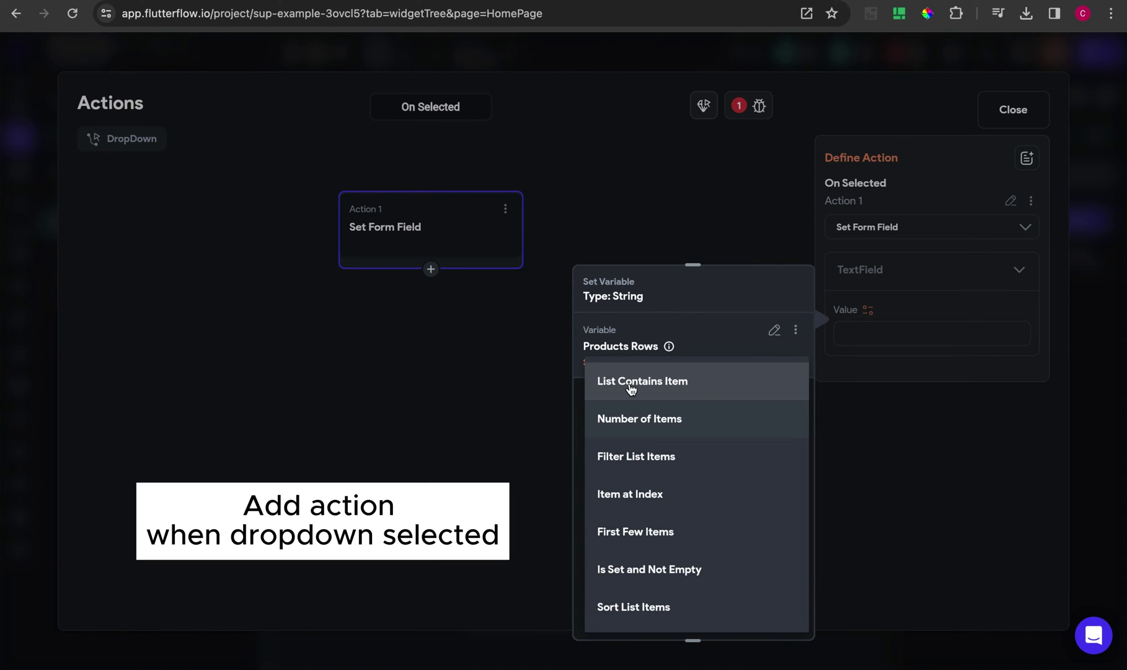
{"action": "left_click", "coordinate": [631, 459]}
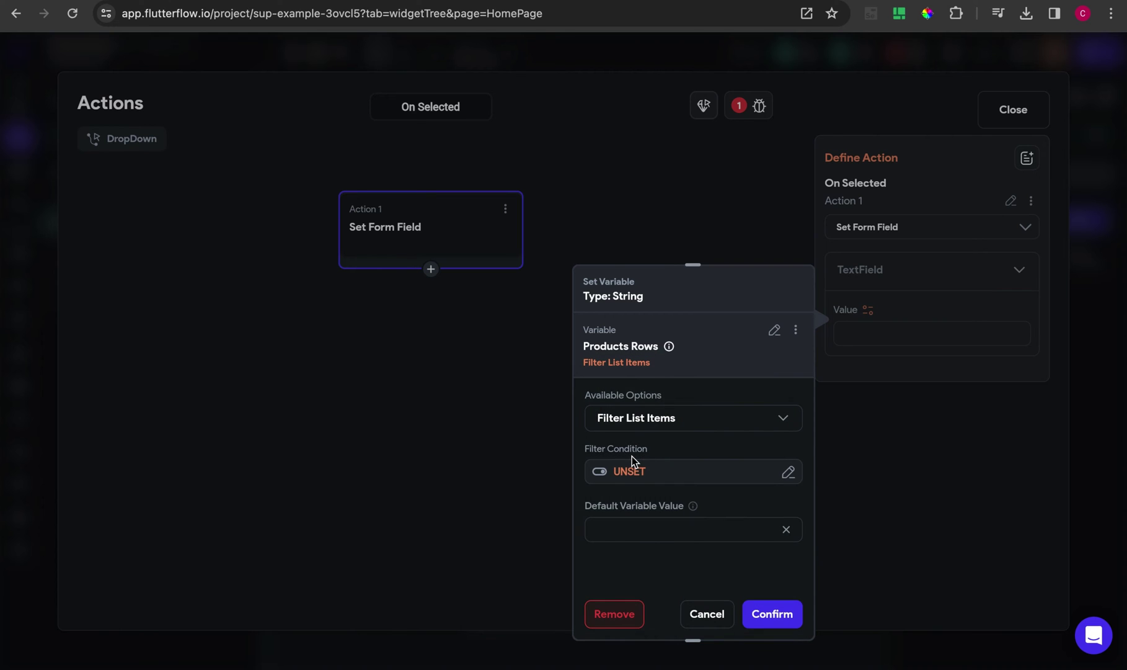
Add a Single Condition as the filter condition and open the variable choices for its first value
{"action": "left_click", "coordinate": [630, 472]}
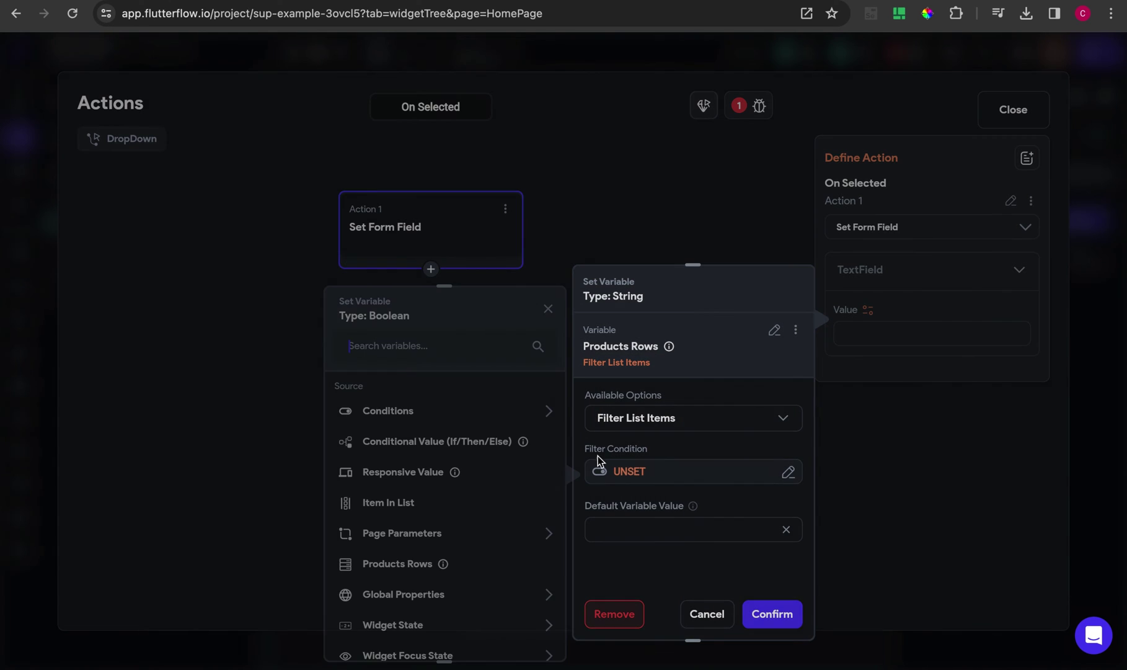
{"action": "left_click", "coordinate": [406, 412]}
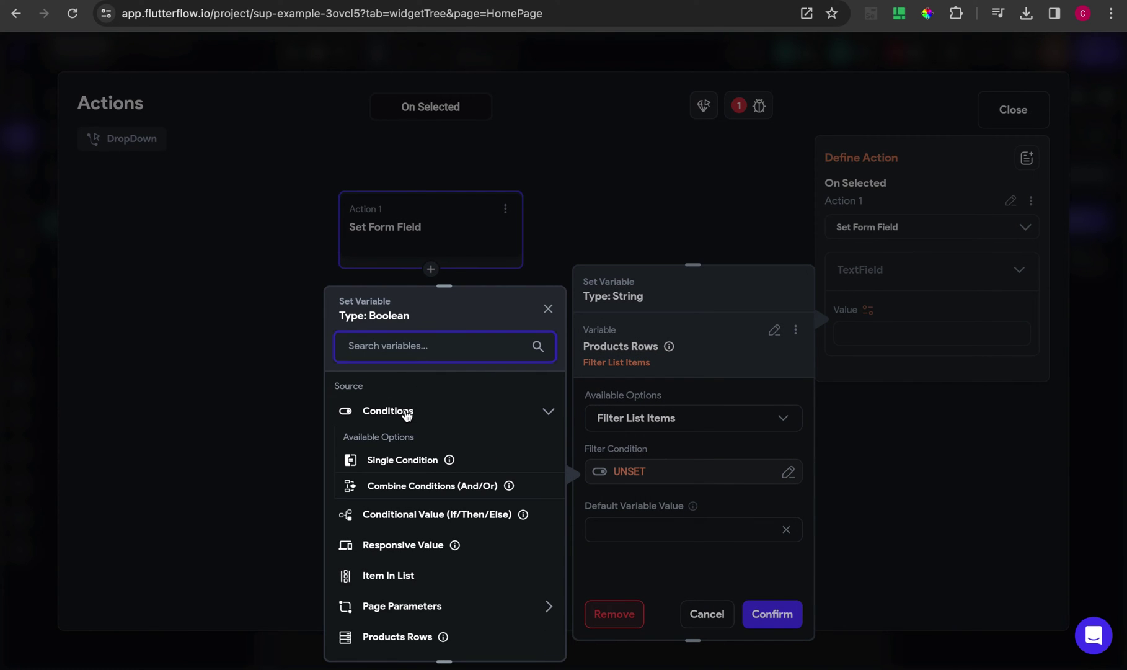
{"action": "left_click", "coordinate": [426, 462]}
{"action": "left_click", "coordinate": [466, 431]}
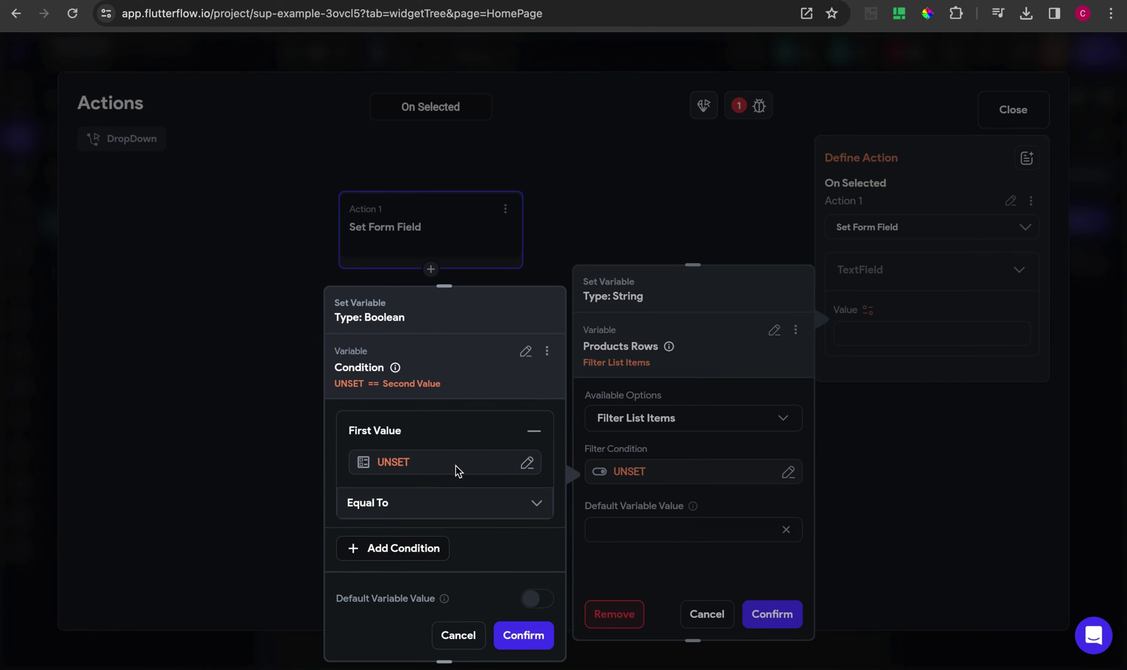
{"action": "left_click", "coordinate": [452, 465]}
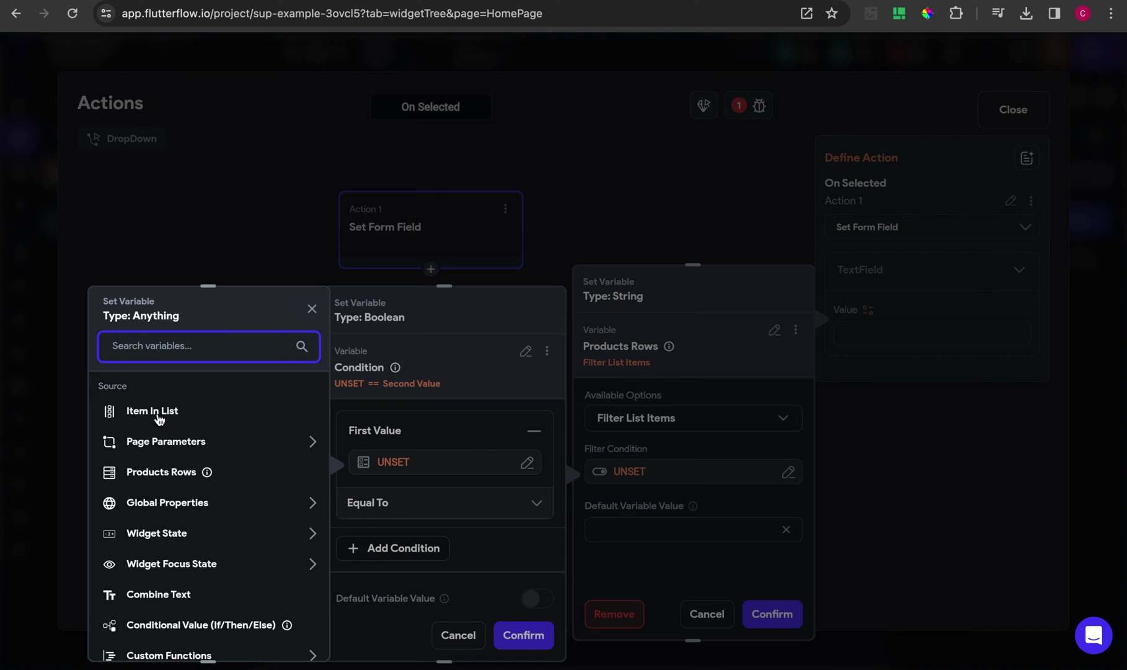
{"action": "left_click", "coordinate": [156, 474]}
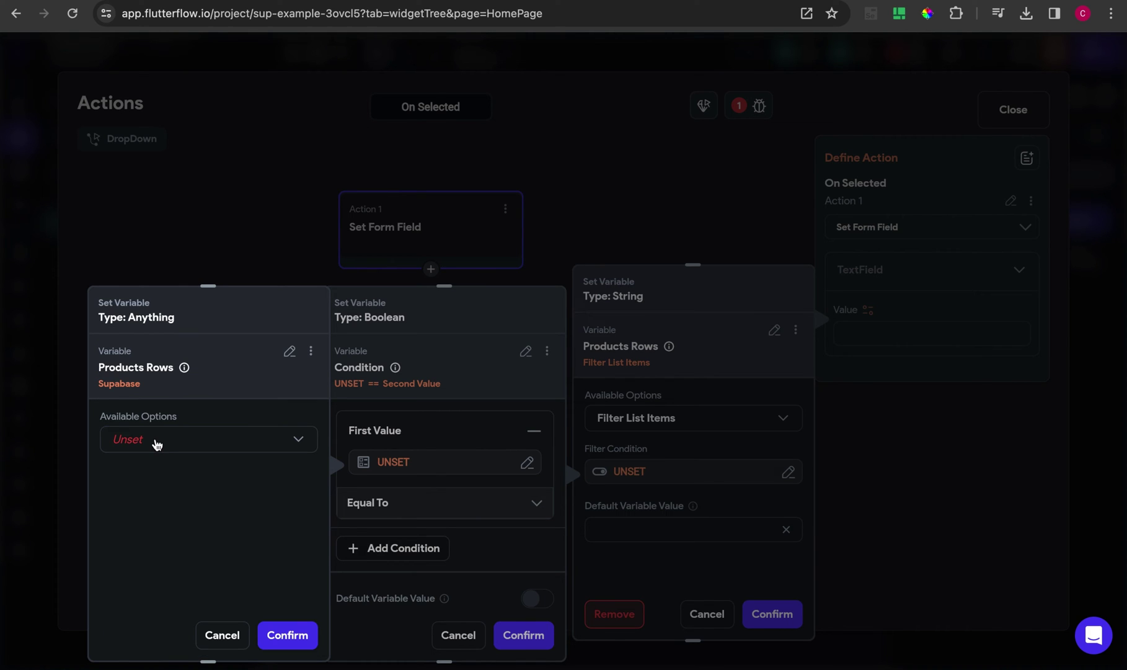
{"action": "left_click", "coordinate": [156, 443]}
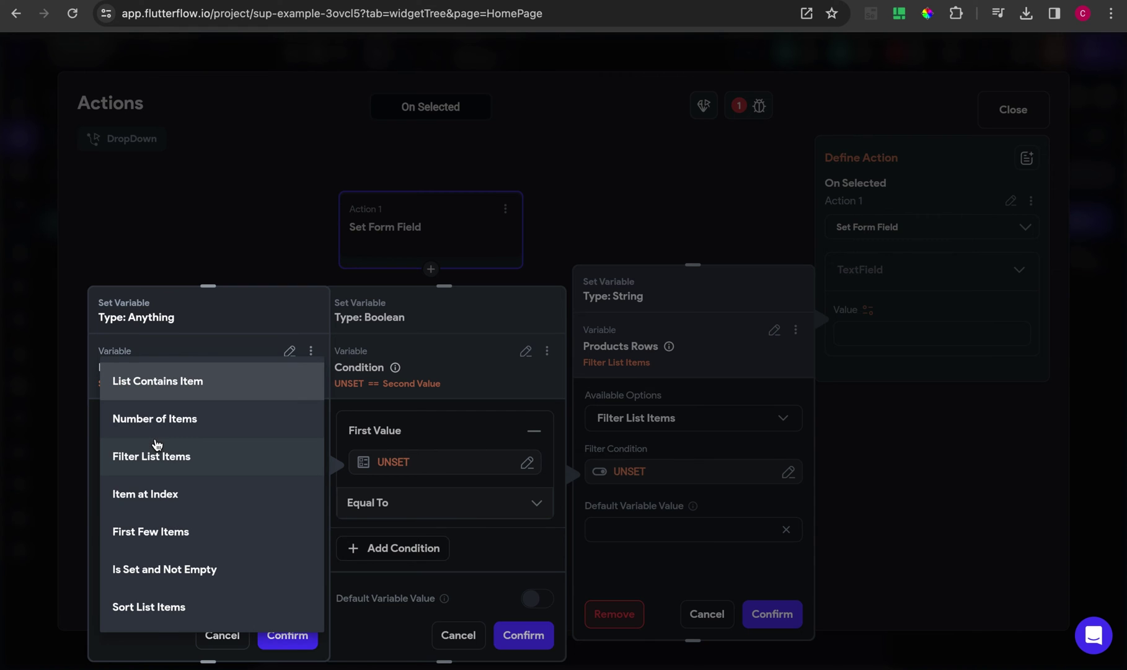
{"action": "left_click", "coordinate": [232, 647]}
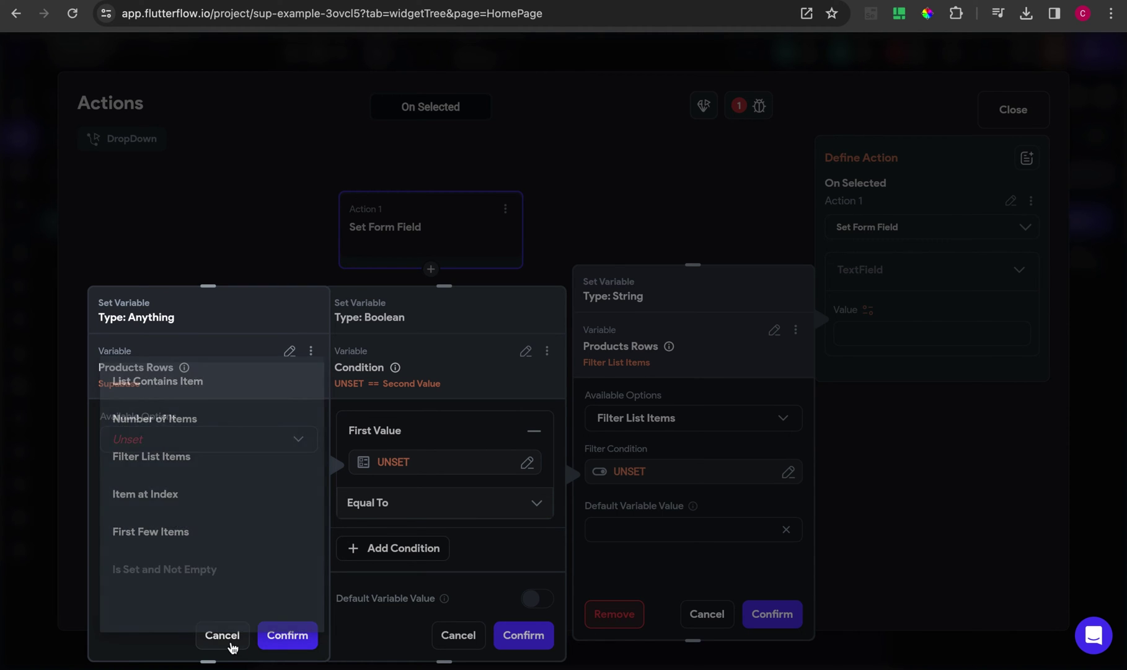
{"action": "left_click", "coordinate": [290, 353]}
Set the condition's first value to Item in List with Get Row Field and the title field
{"action": "left_click", "coordinate": [163, 417]}
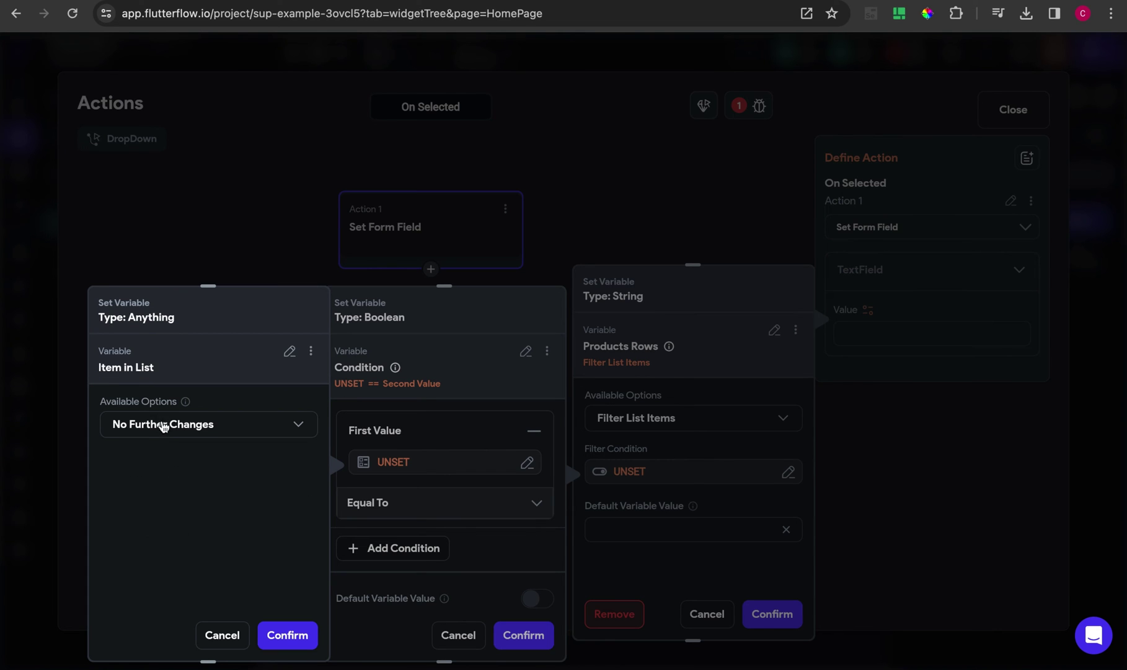
{"action": "left_click", "coordinate": [237, 435]}
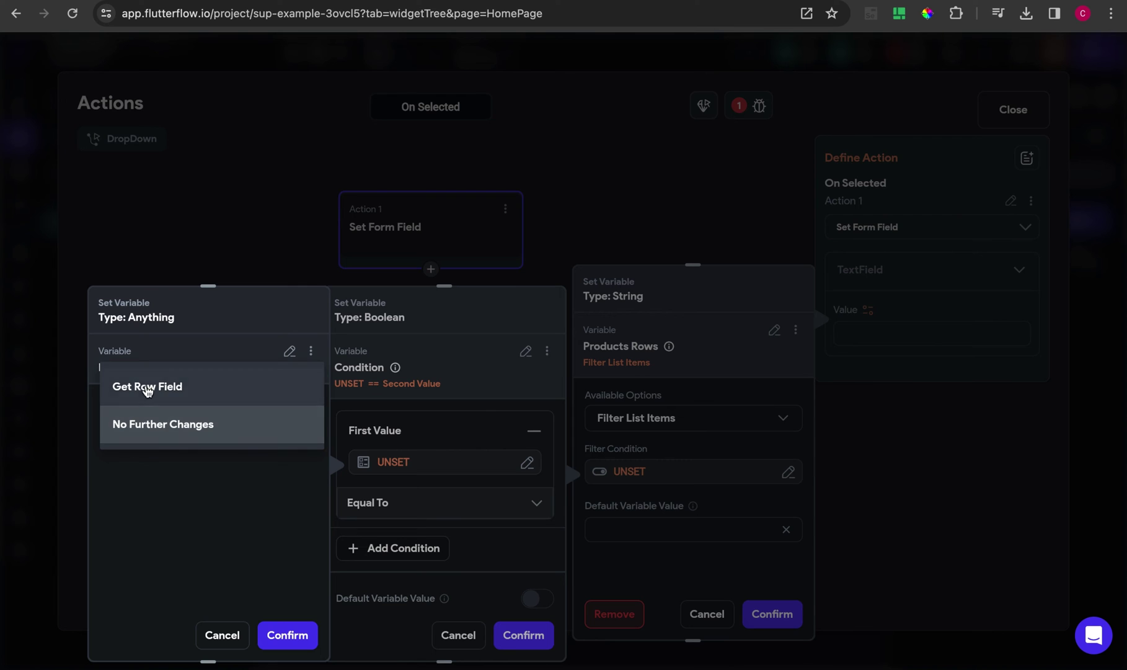
{"action": "left_click", "coordinate": [151, 390]}
{"action": "left_click", "coordinate": [160, 486]}
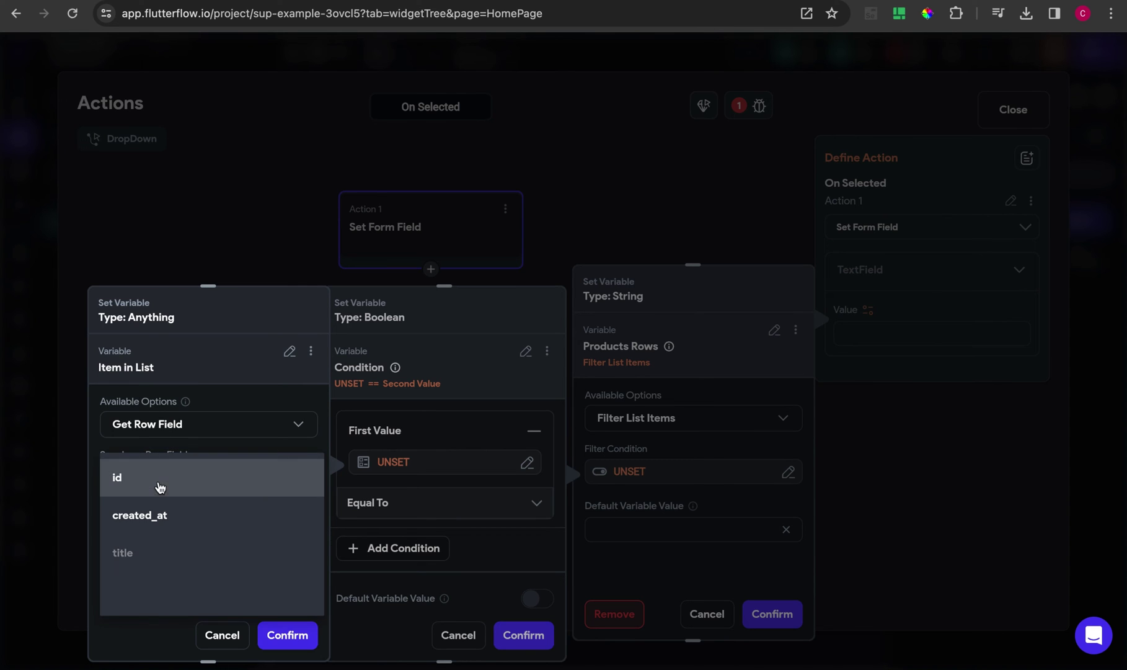
{"action": "left_click", "coordinate": [143, 563]}
{"action": "left_click", "coordinate": [287, 633]}
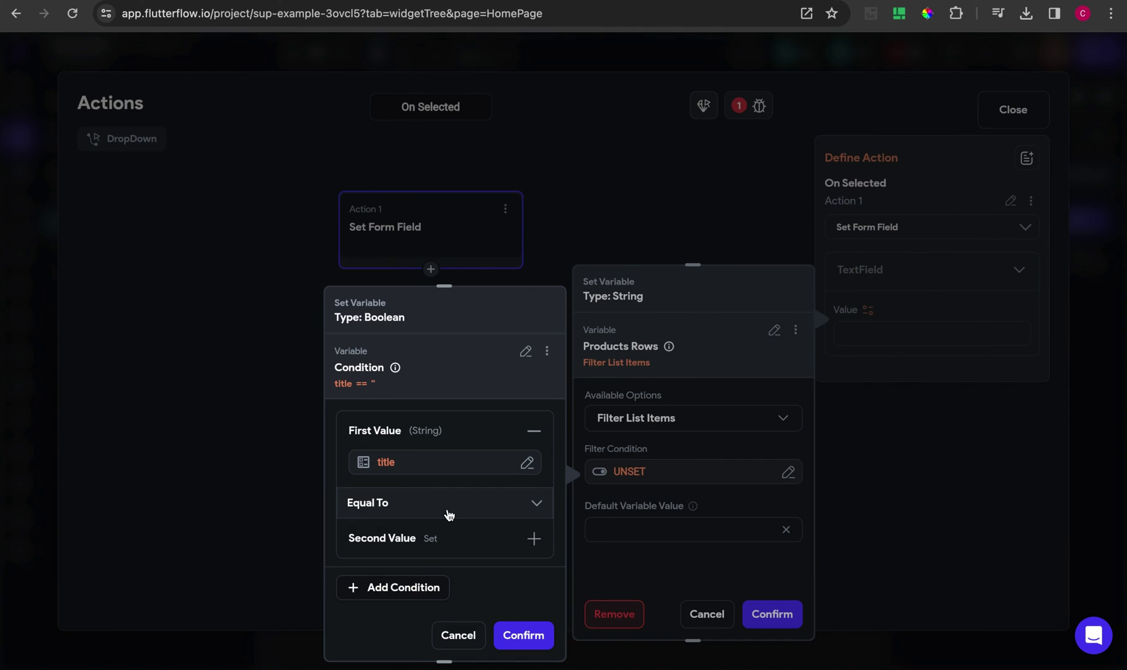
Set the condition's second value to the DropDown widget state and confirm the filter condition
{"action": "left_click", "coordinate": [473, 551]}
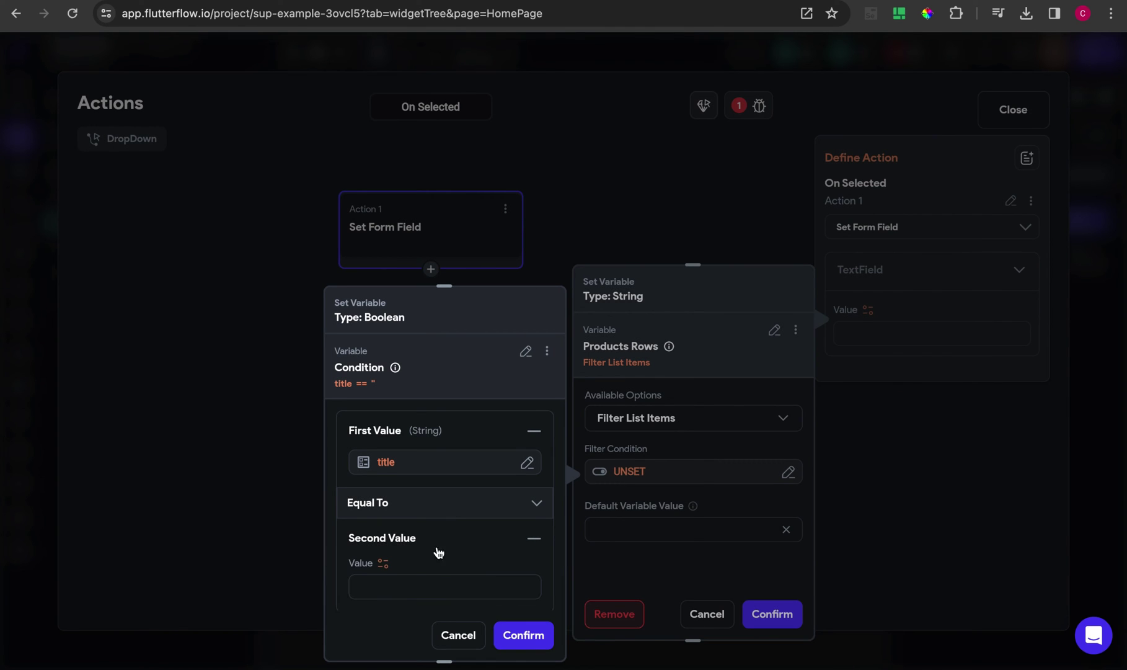
{"action": "left_click", "coordinate": [383, 564]}
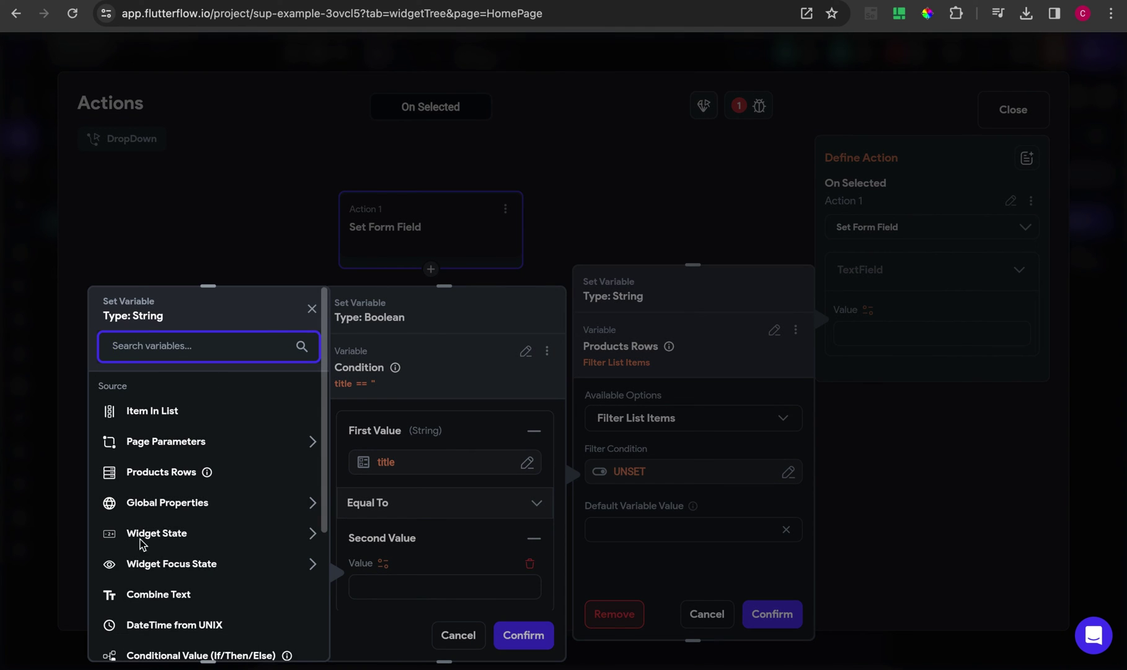
{"action": "left_click", "coordinate": [177, 540]}
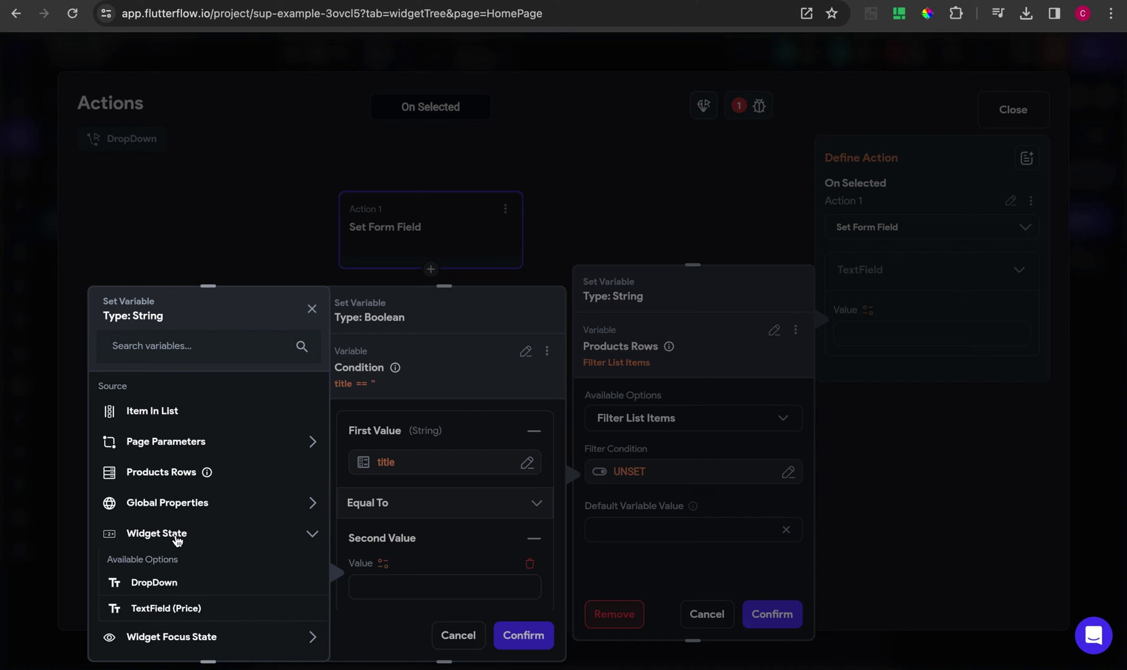
{"action": "left_click", "coordinate": [177, 583]}
{"action": "left_click", "coordinate": [523, 636]}
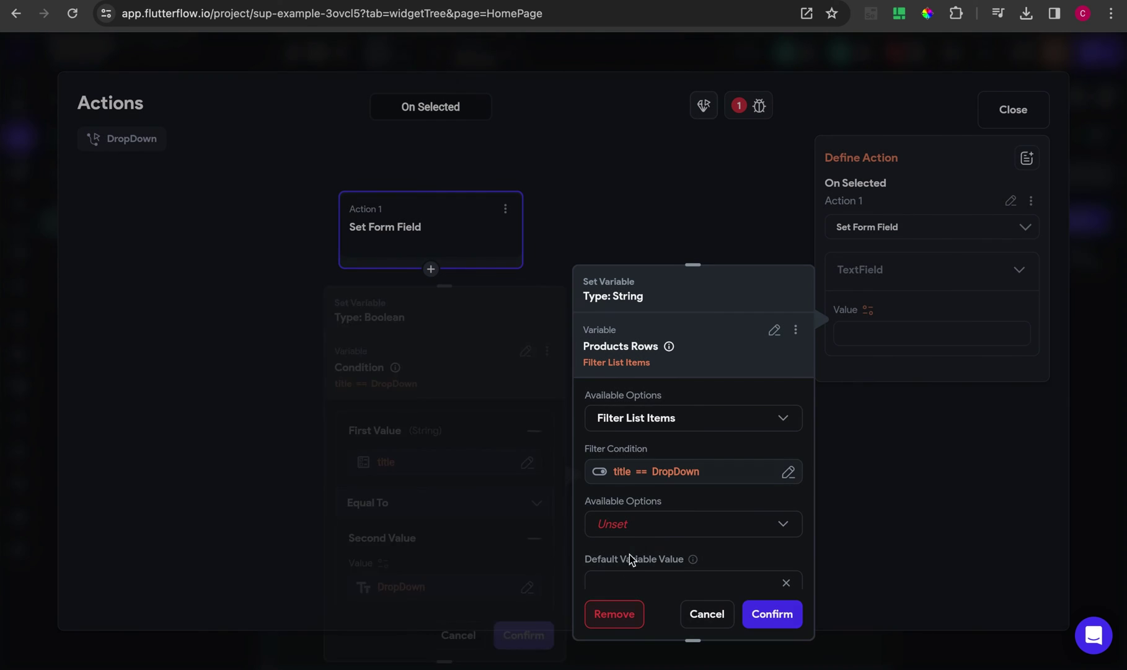
Reduce the filtered Products Rows to a single row with the Item at Index option and list index First
{"action": "left_click", "coordinate": [654, 531]}
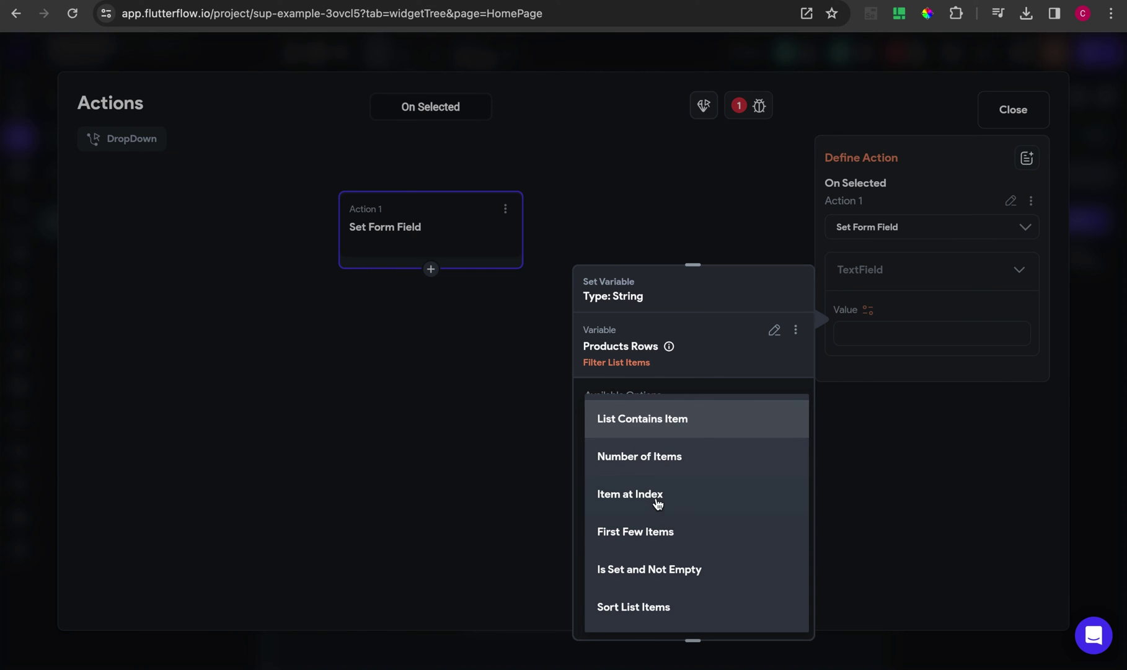
{"action": "left_click", "coordinate": [645, 531]}
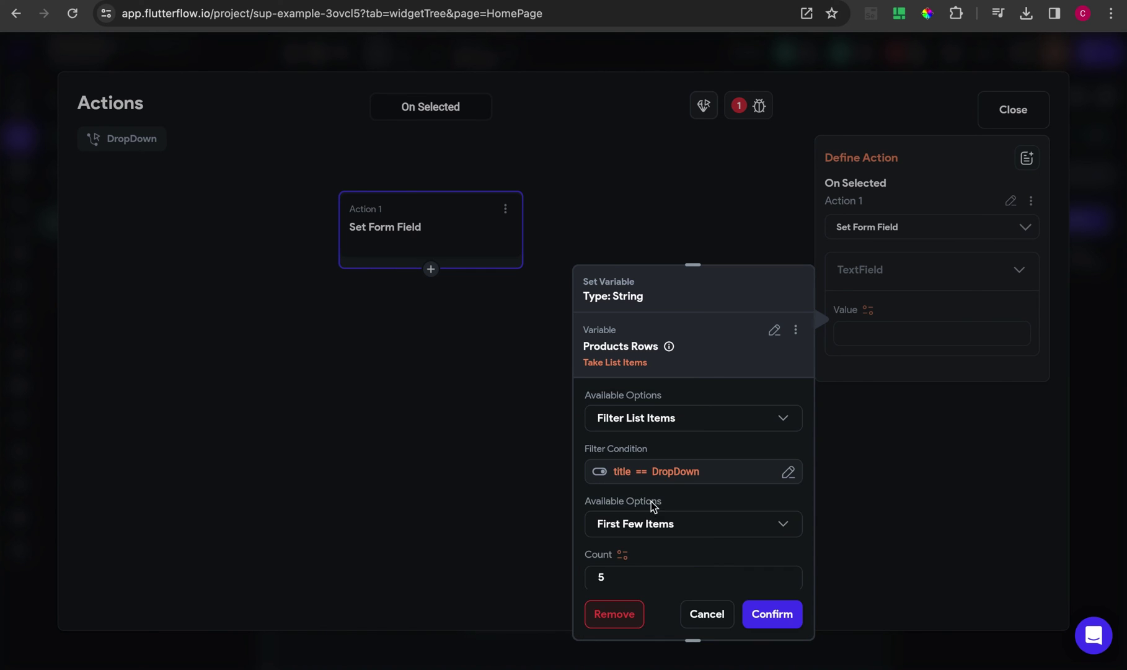
{"action": "scroll", "coordinate": [631, 543], "scroll_direction": "down", "scroll_amount": 1}
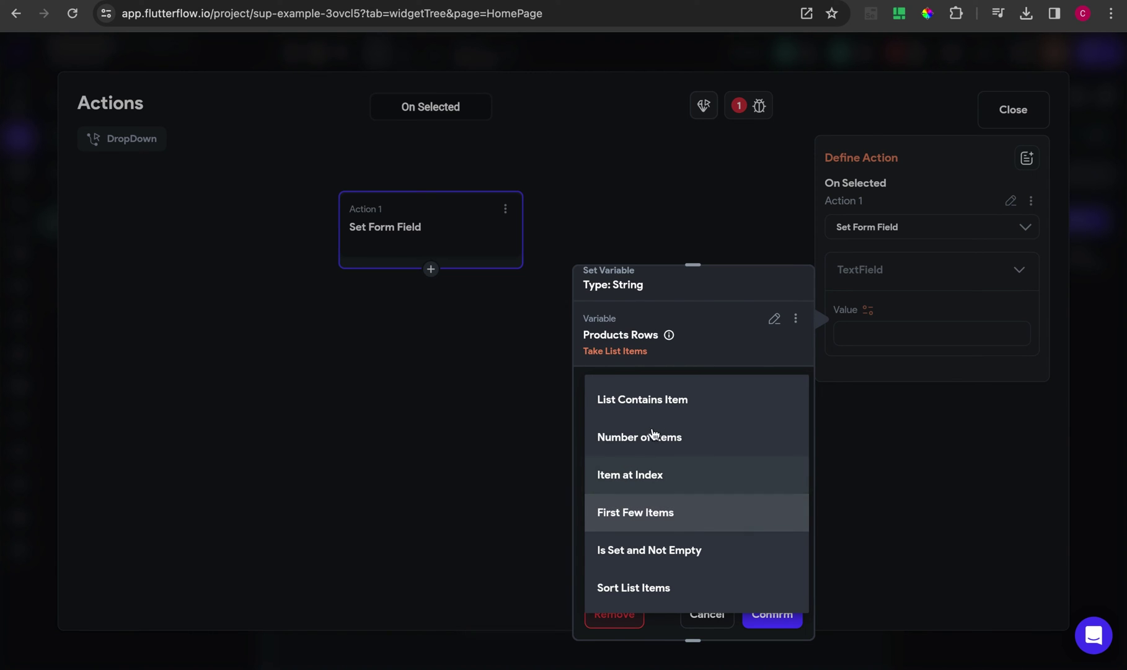
{"action": "left_click", "coordinate": [673, 477]}
{"action": "scroll", "coordinate": [688, 509], "scroll_direction": "down", "scroll_amount": 2}
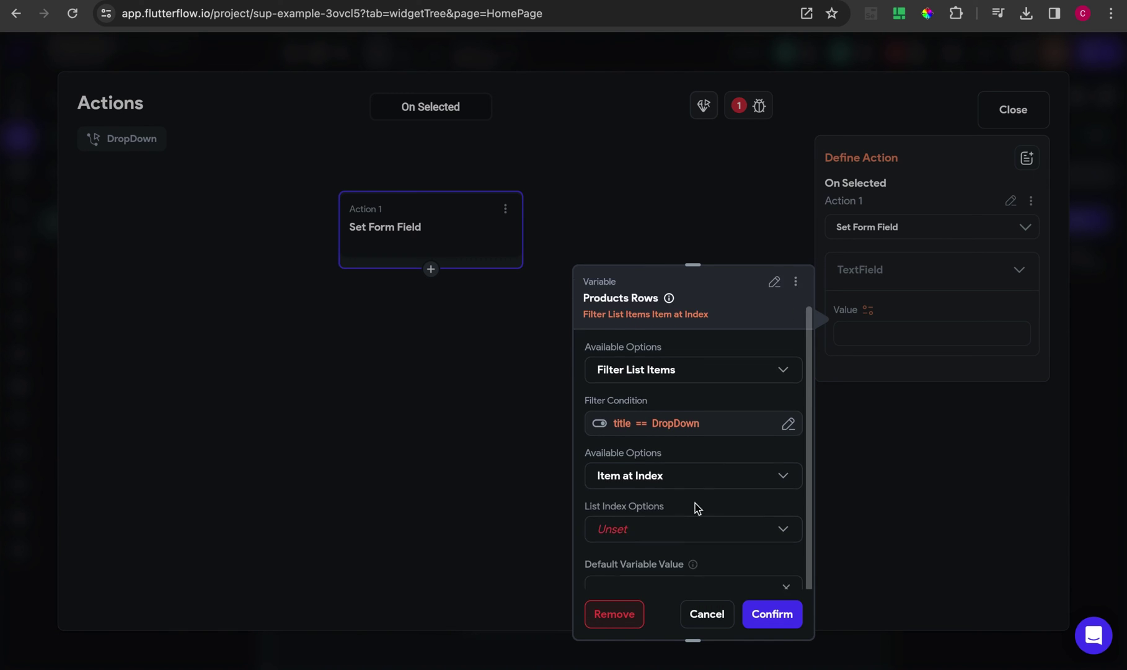
{"action": "left_click", "coordinate": [665, 519]}
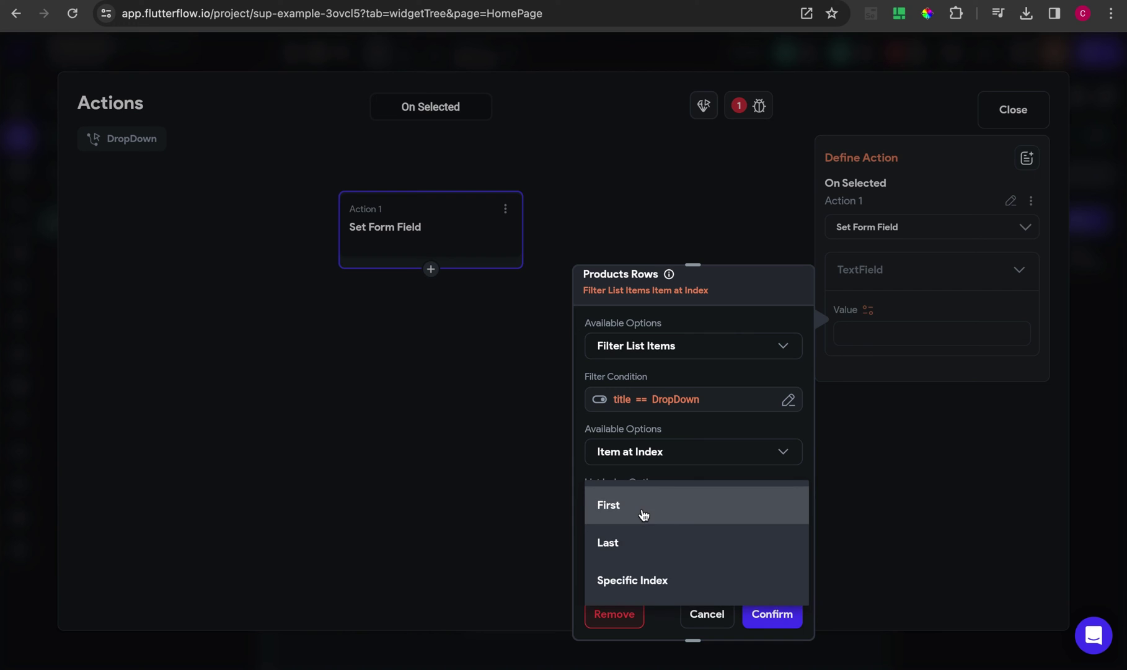
{"action": "left_click", "coordinate": [641, 512]}
Set the Supabase row field to price, confirm the variable, and close the dropdown's action editor
{"action": "left_click", "coordinate": [637, 560]}
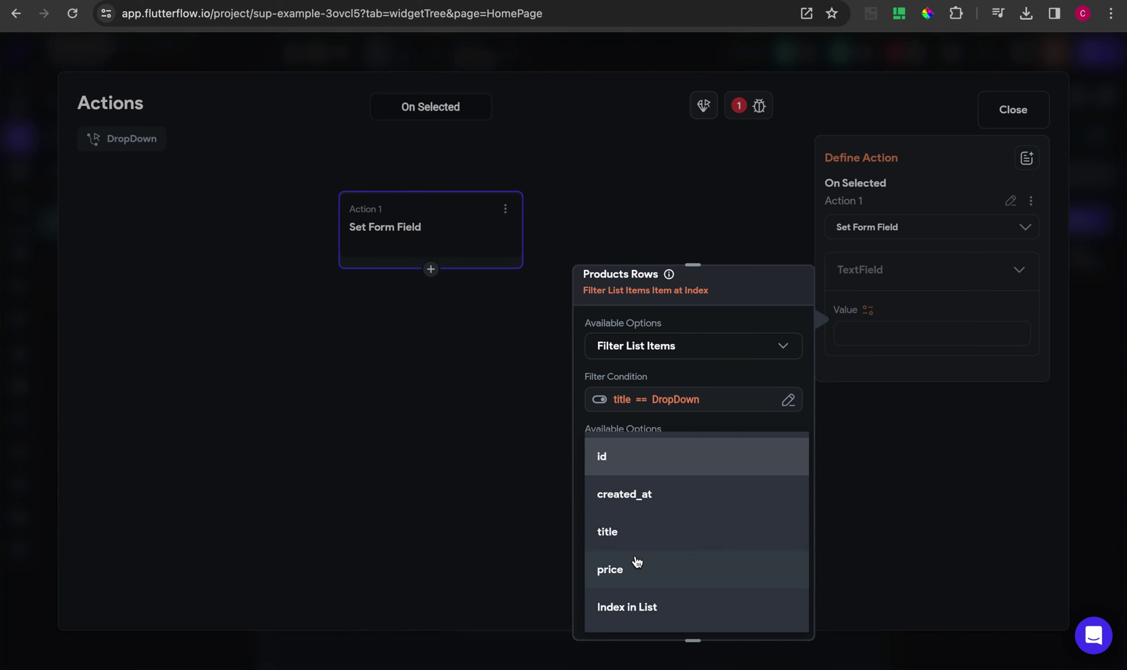
{"action": "left_click", "coordinate": [634, 575]}
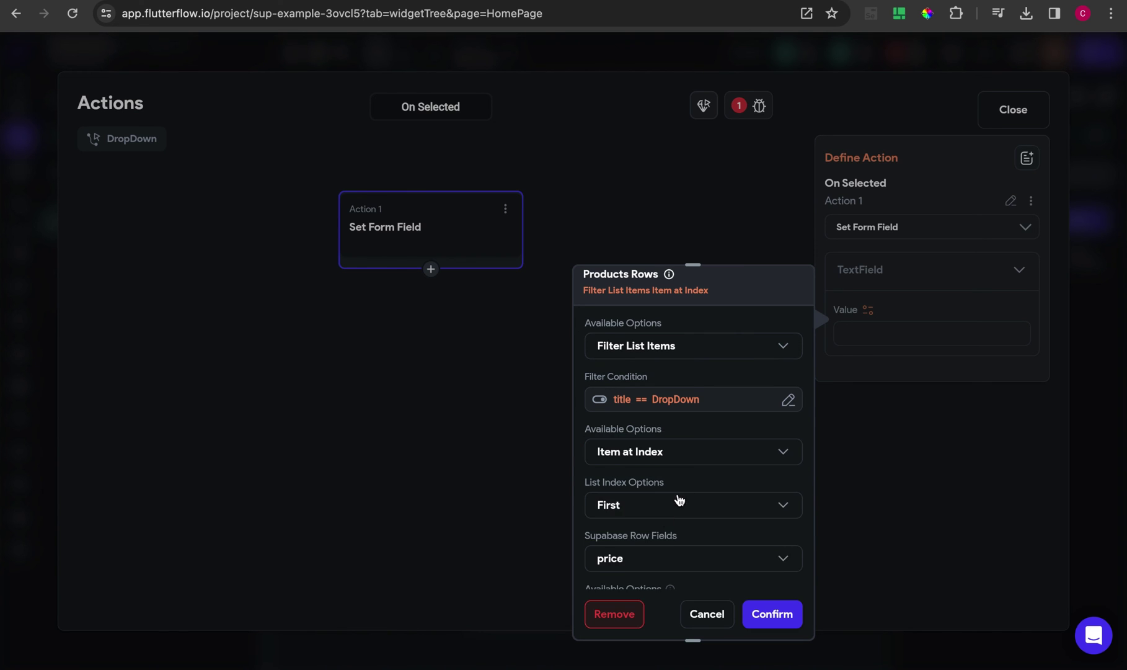
{"action": "scroll", "coordinate": [682, 492], "scroll_direction": "down", "scroll_amount": 2}
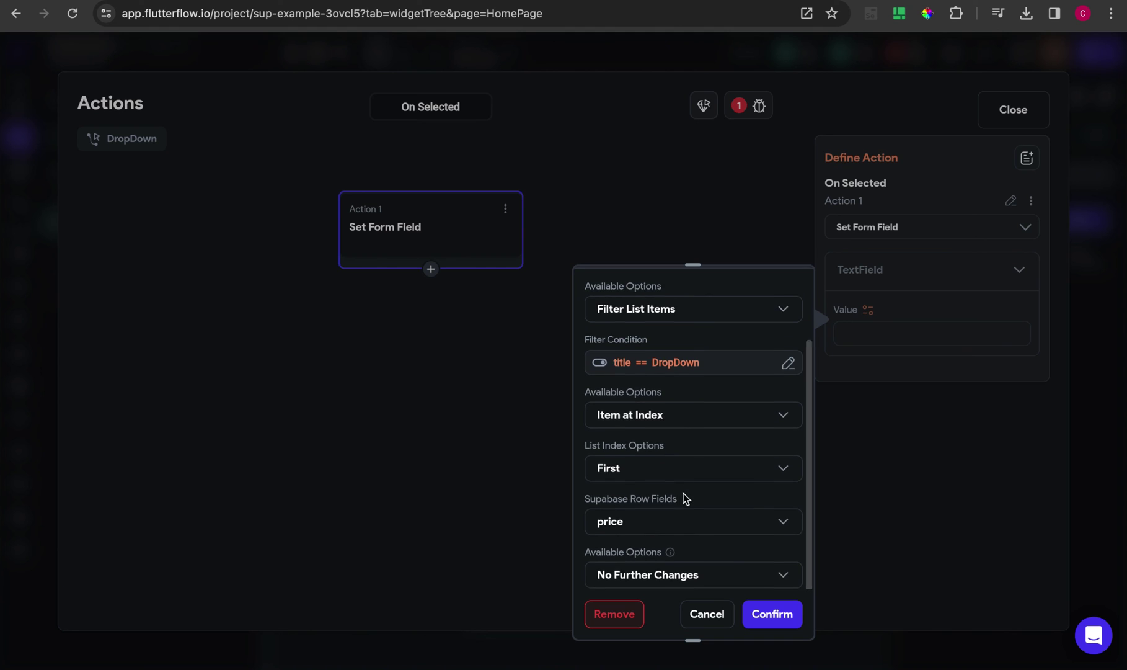
{"action": "left_click", "coordinate": [785, 620]}
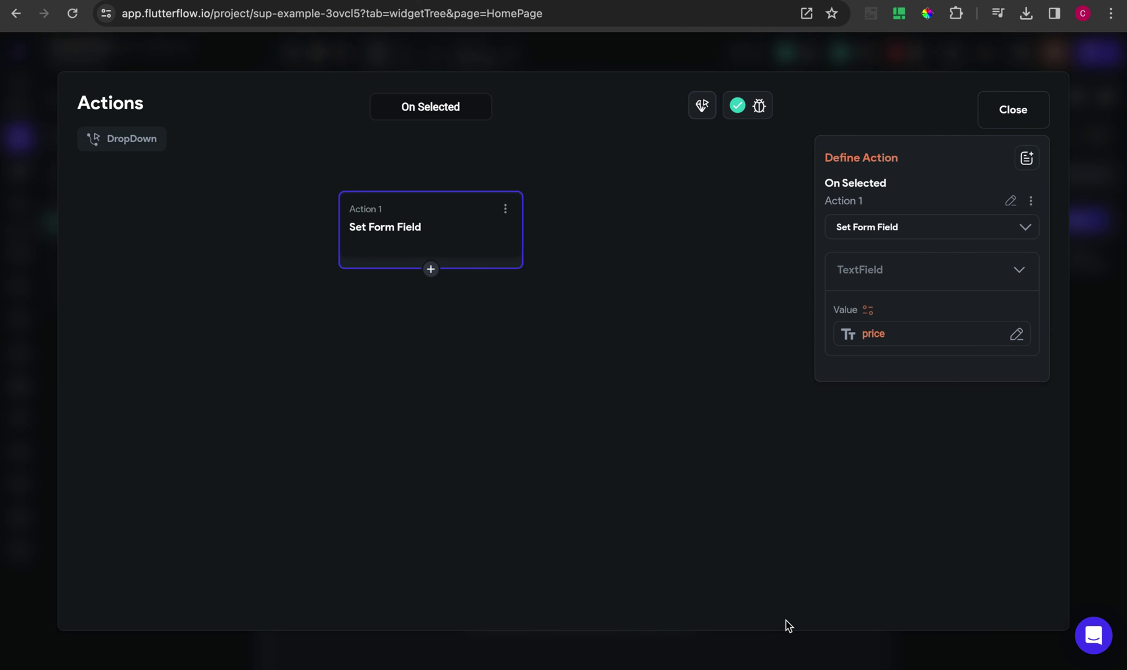
{"action": "left_click", "coordinate": [1007, 112]}
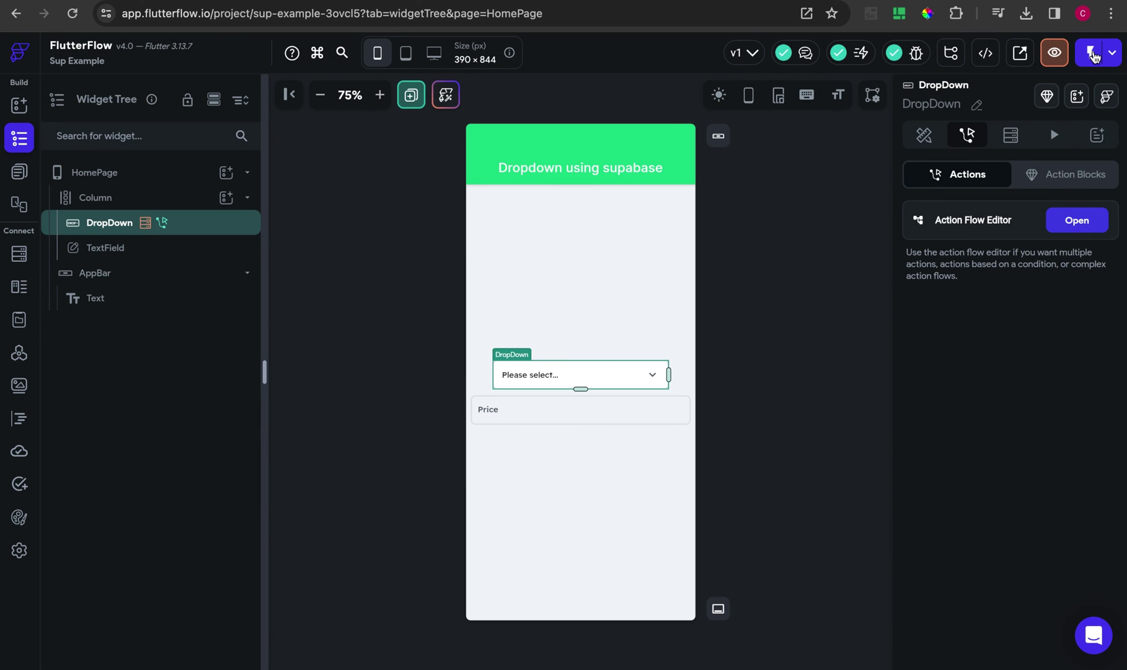
Start a test session of the app and select V60 in the product dropdown
{"action": "left_click", "coordinate": [1094, 54]}
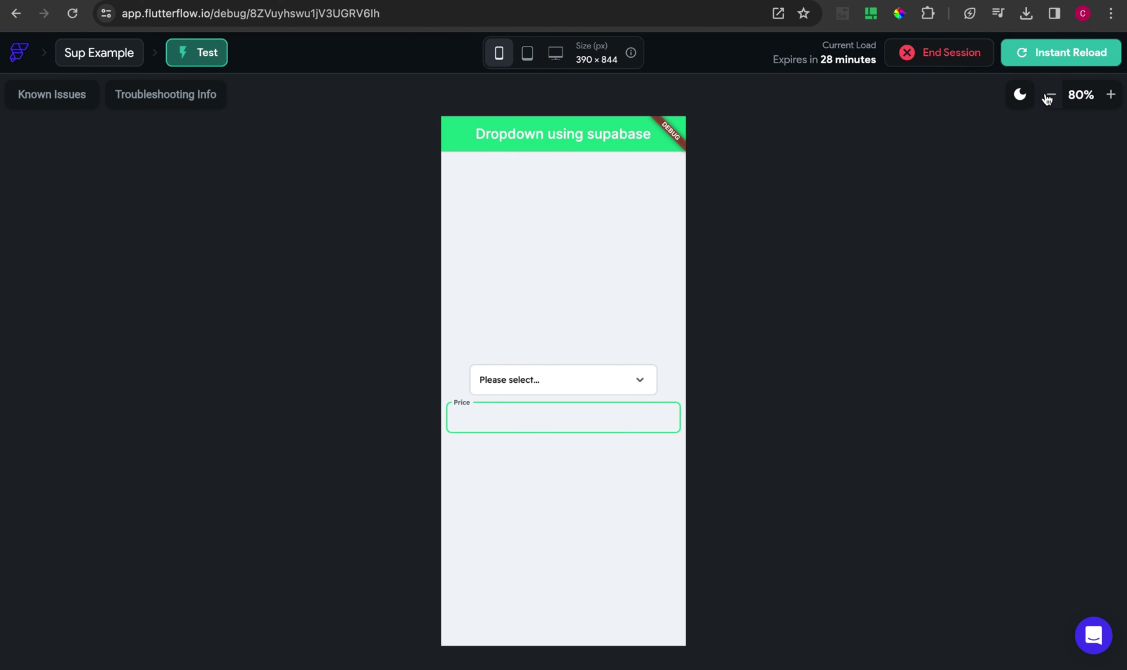
{"action": "left_click", "coordinate": [541, 266]}
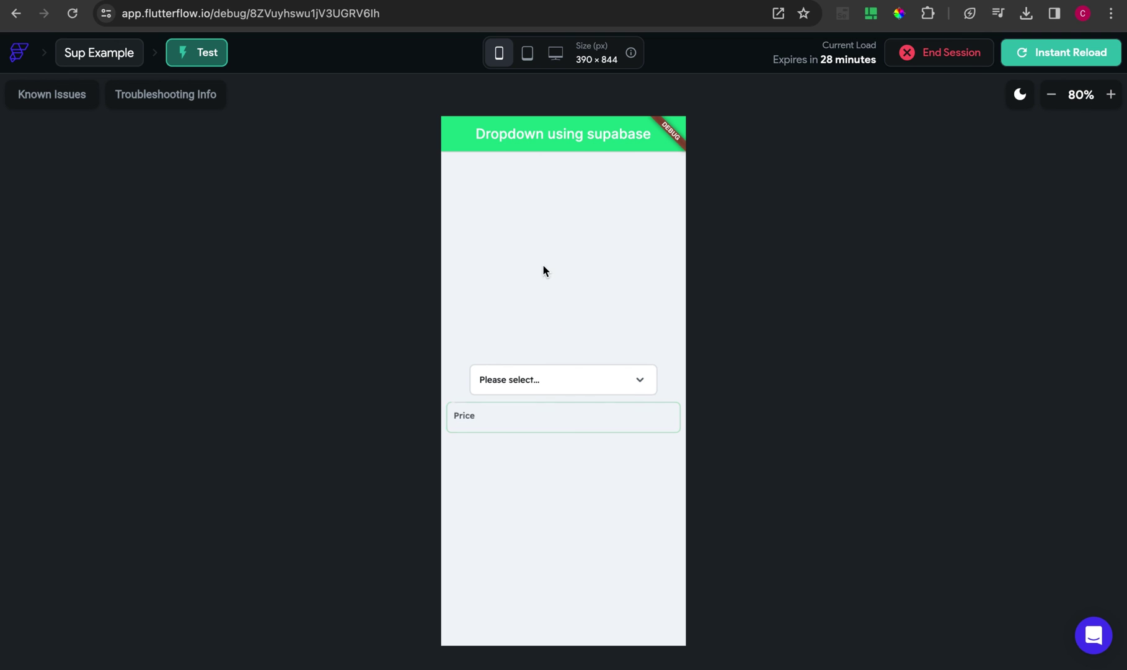
{"action": "left_click", "coordinate": [591, 379]}
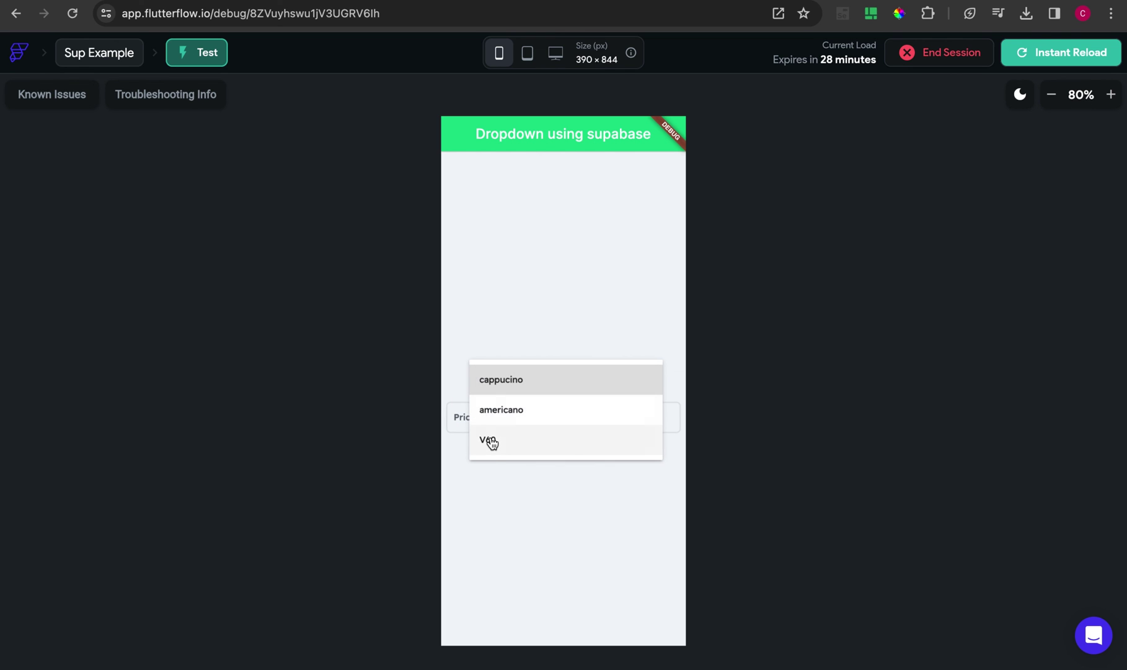
{"action": "left_click", "coordinate": [490, 441]}
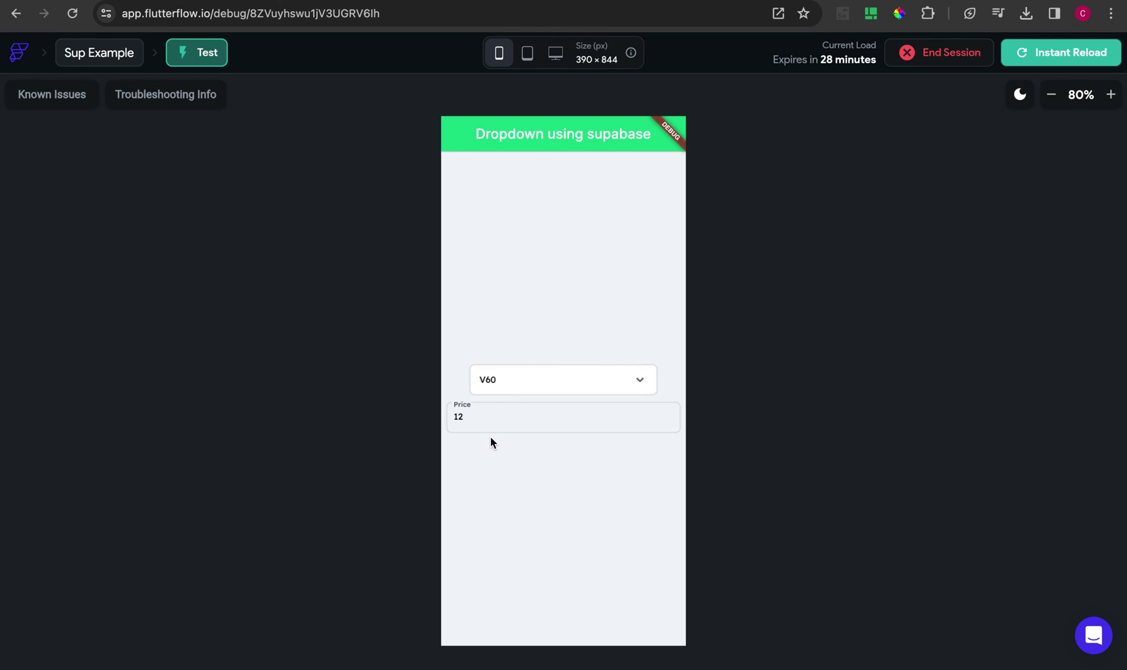
Test the price lookup by selecting americano and cappucino in the dropdown
{"action": "left_click", "coordinate": [498, 384]}
{"action": "left_click", "coordinate": [514, 355]}
{"action": "left_click", "coordinate": [514, 380]}
{"action": "left_click", "coordinate": [514, 347]}
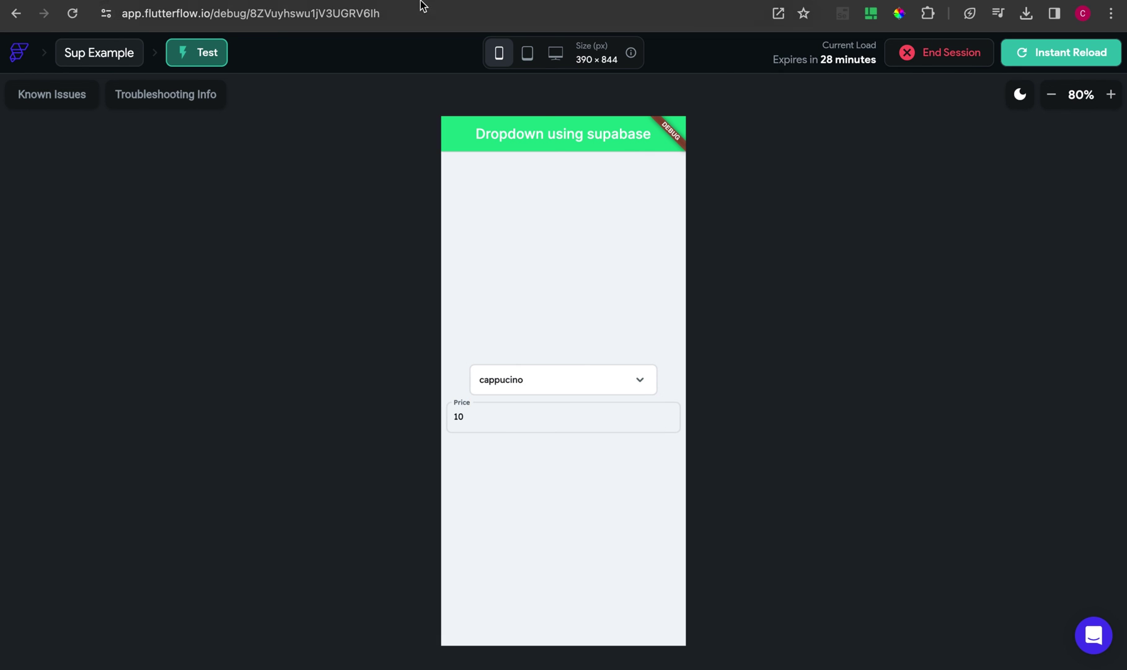
Check the prices in the Supabase Products table, then return to the test app and select V60 in the dropdown
{"action": "key", "text": "alt+Tab"}
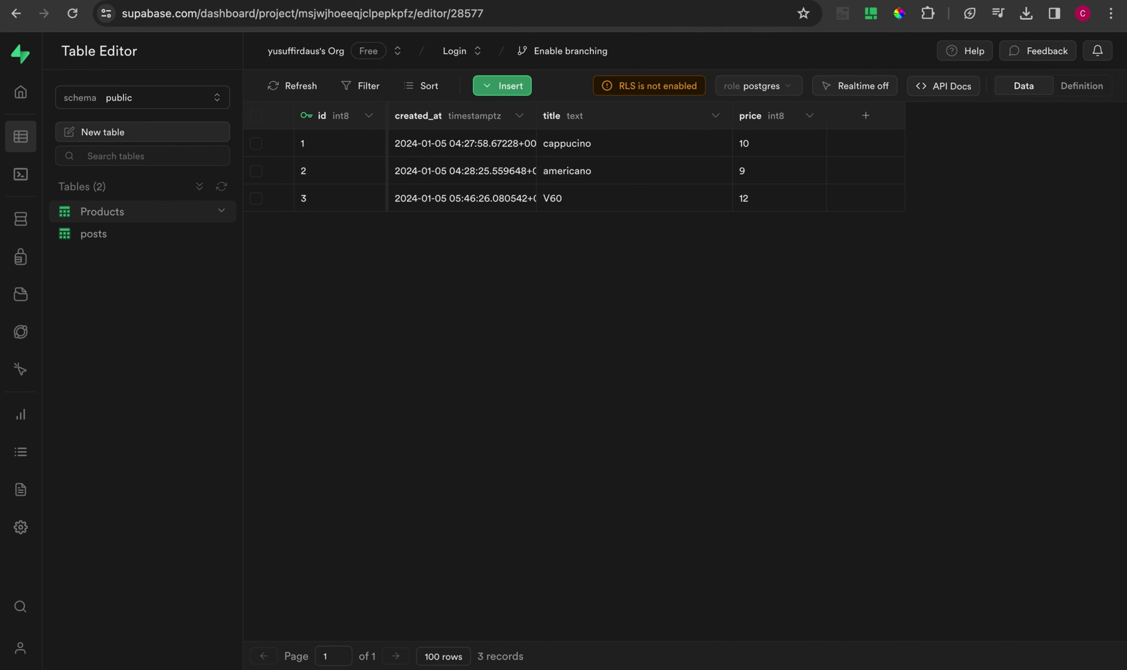
{"action": "key", "text": "alt+Tab"}
{"action": "left_click", "coordinate": [531, 379]}
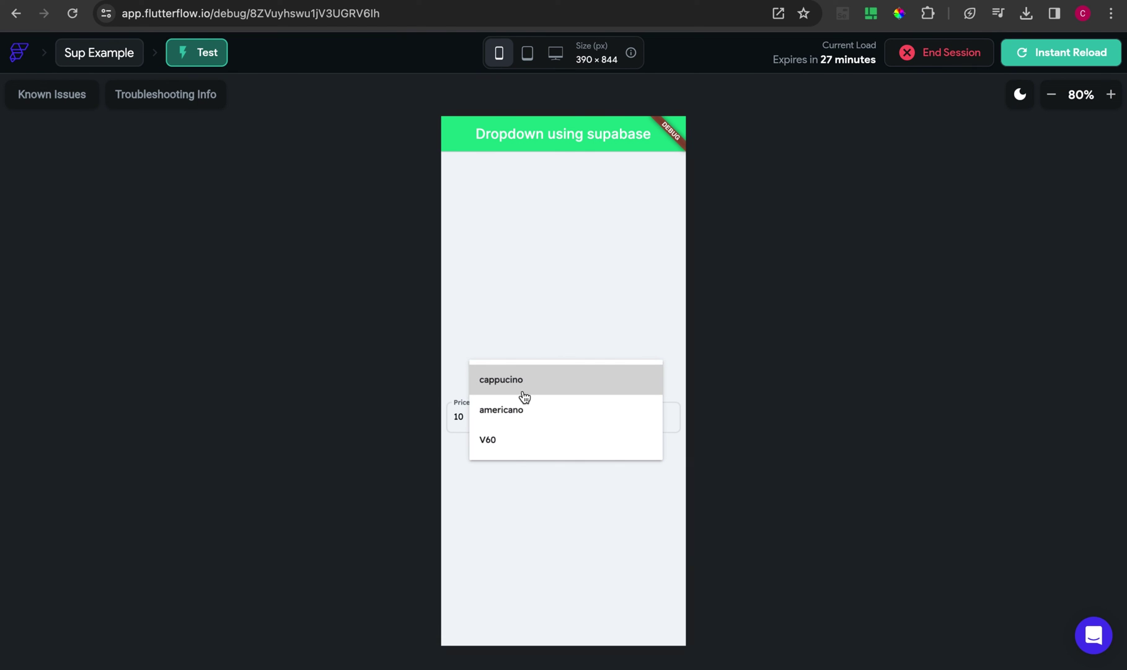
{"action": "left_click", "coordinate": [509, 451]}
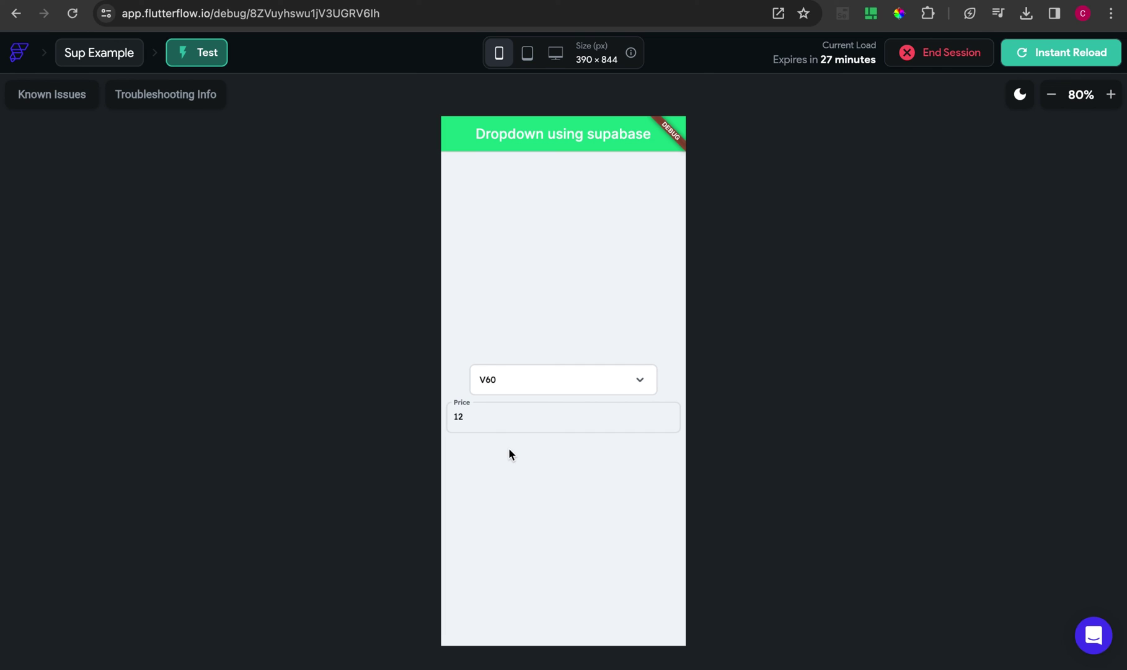